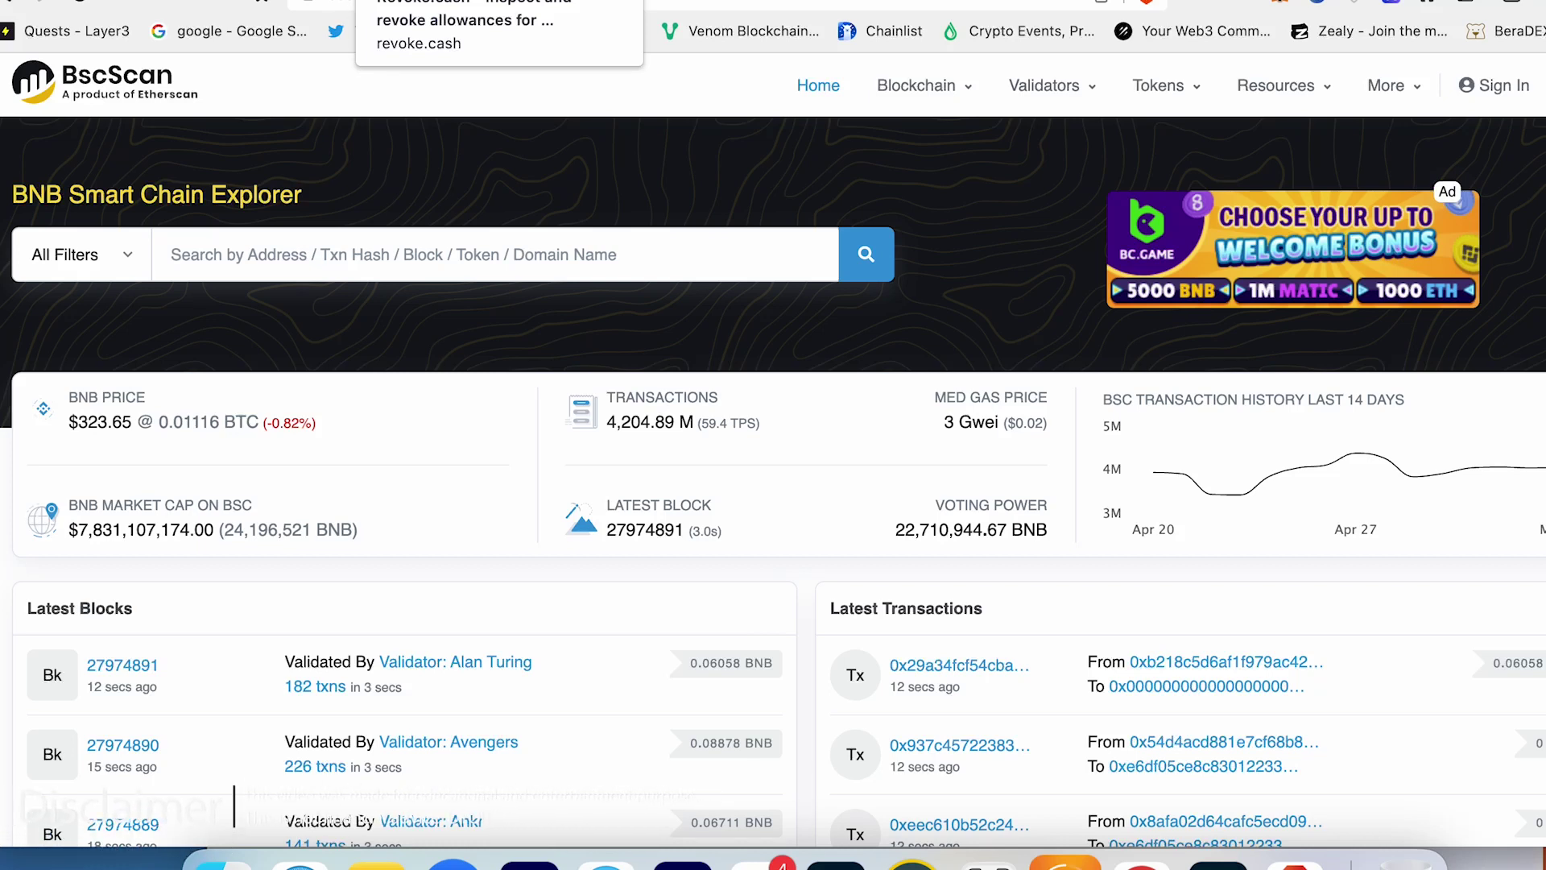
Switch from BscScan to the Revoke.cash tab to show its home page.
left_click(379, 3)
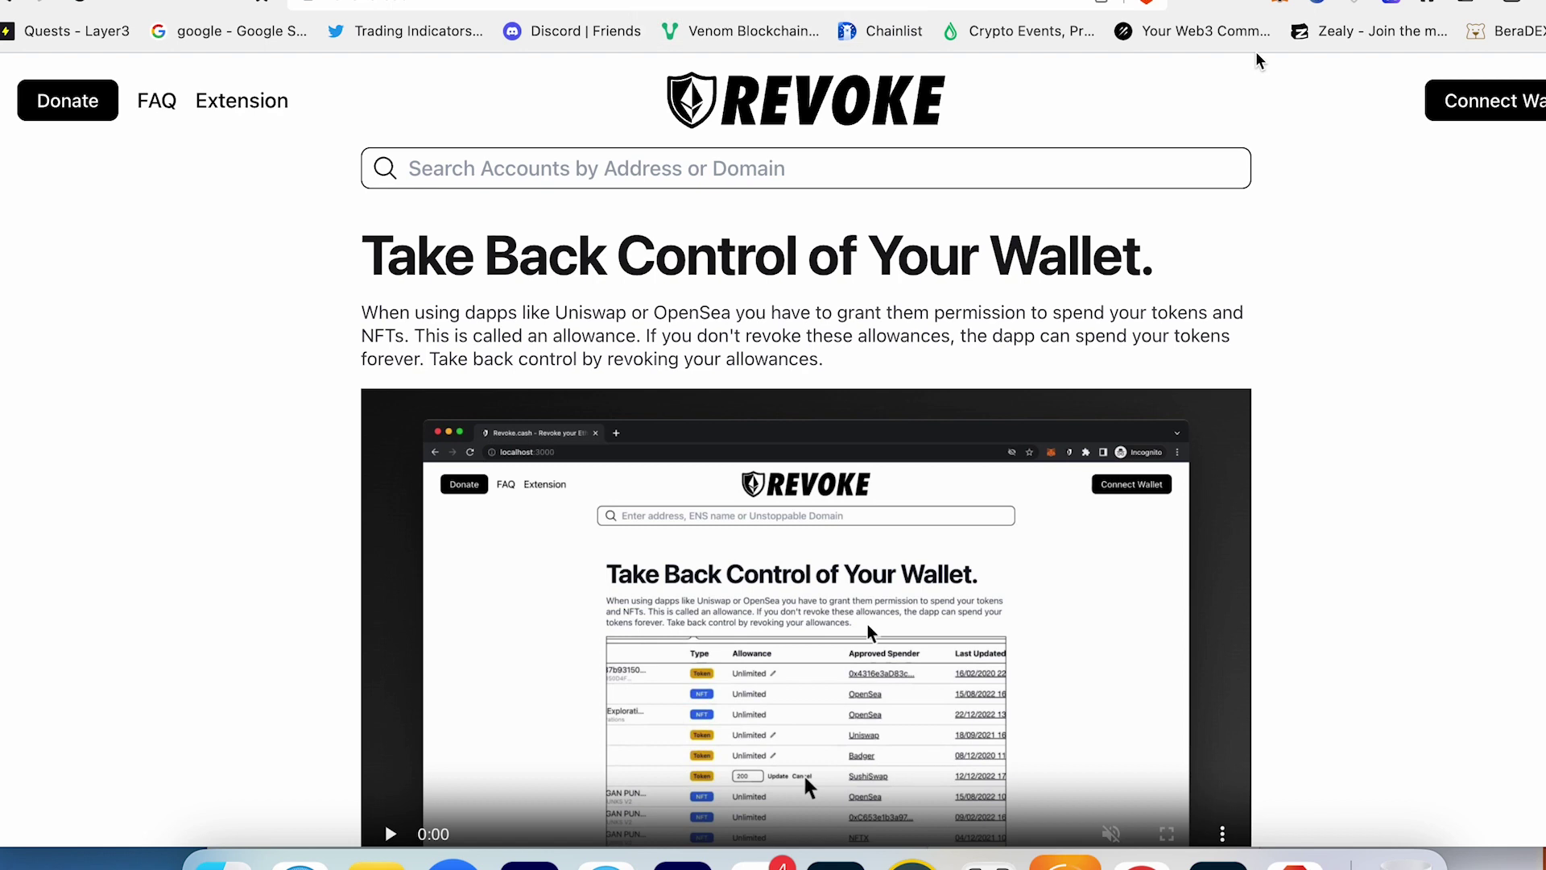
On the PancakeSwap tab, copy the wallet account's address from the MetaMask extension.
key("ctrl+Tab")
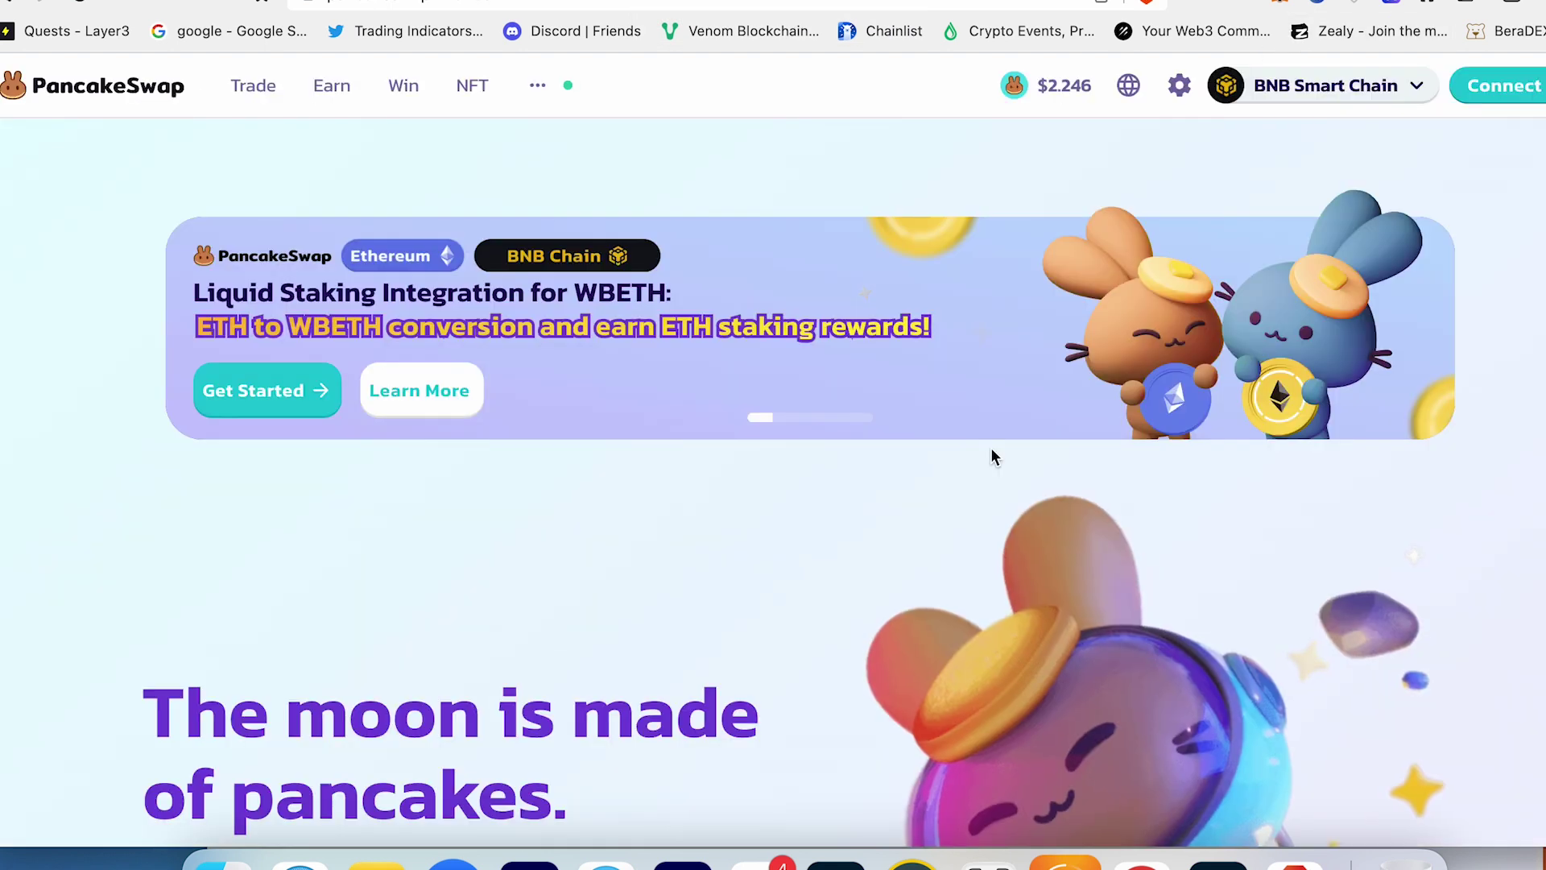
scroll(967, 467, "down", 1)
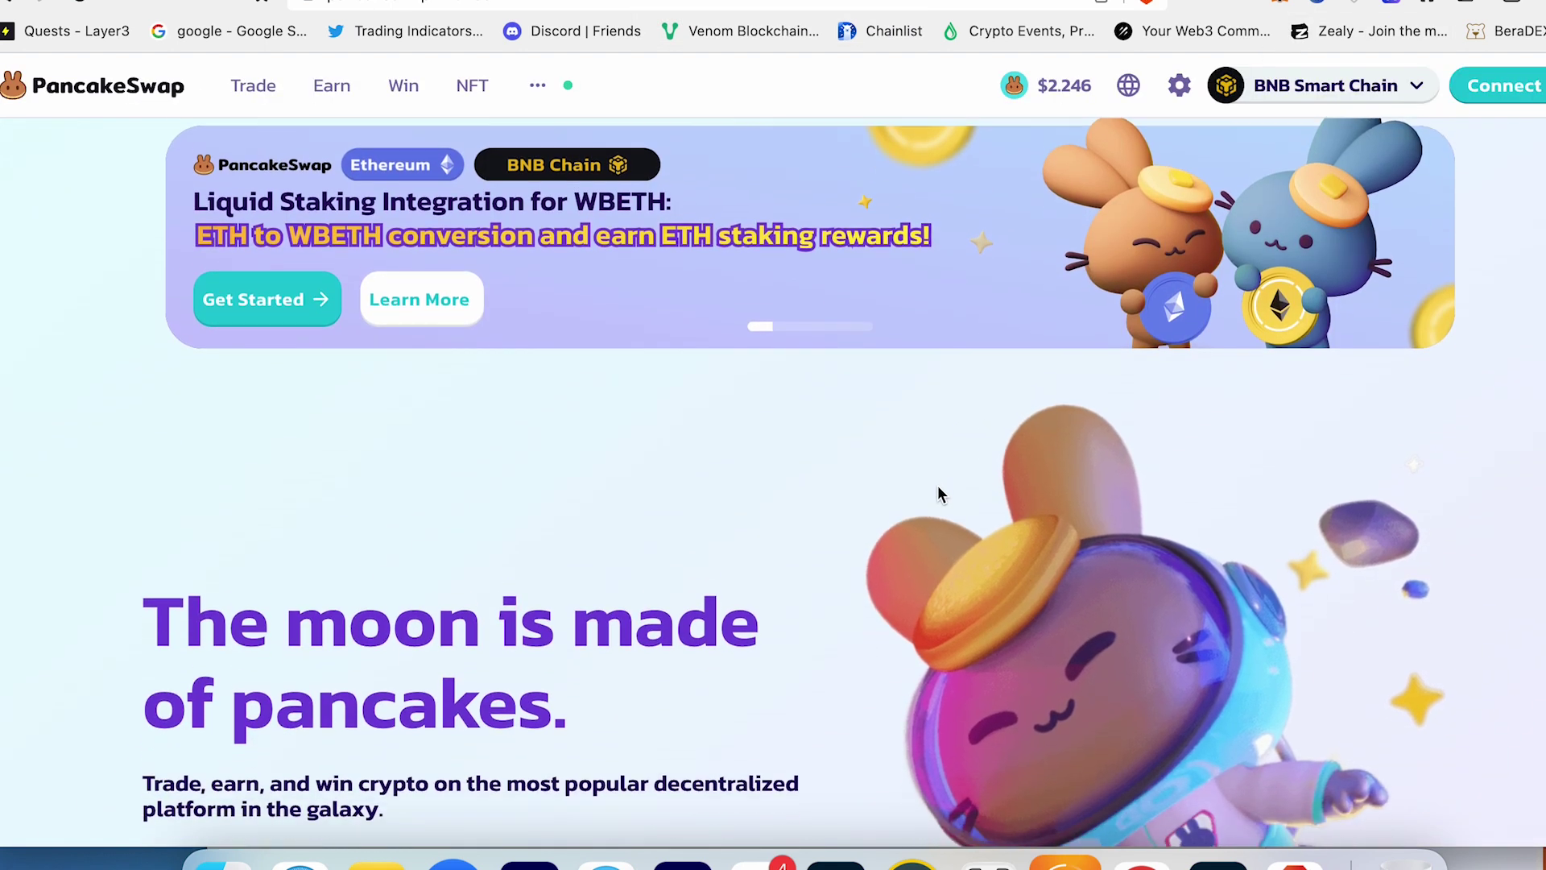
scroll(854, 479, "up", 1)
mouse_move(332, 85)
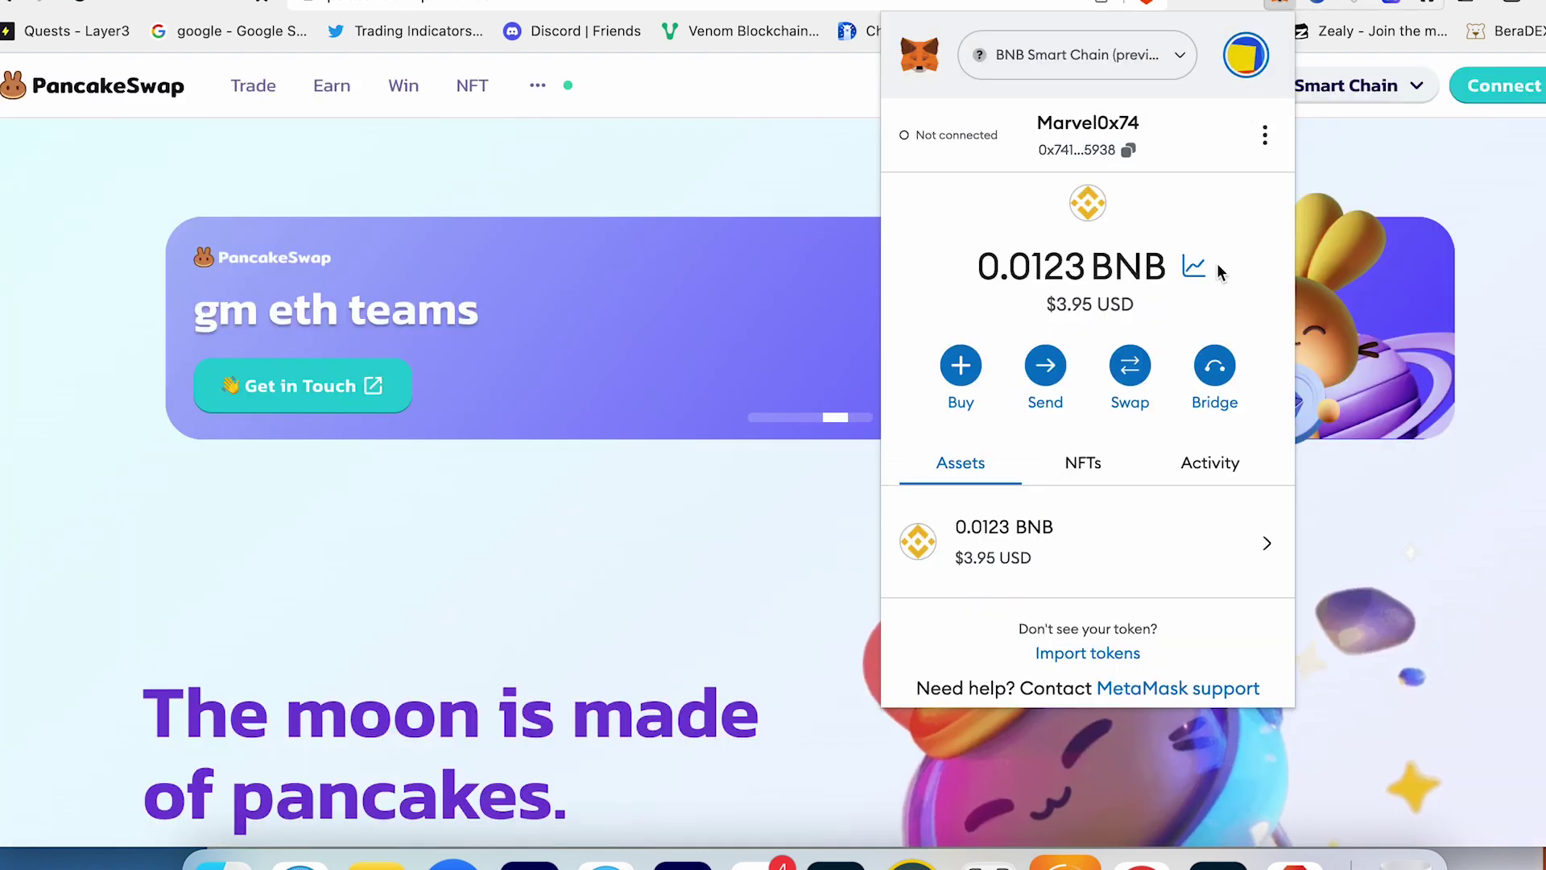
left_click(1130, 152)
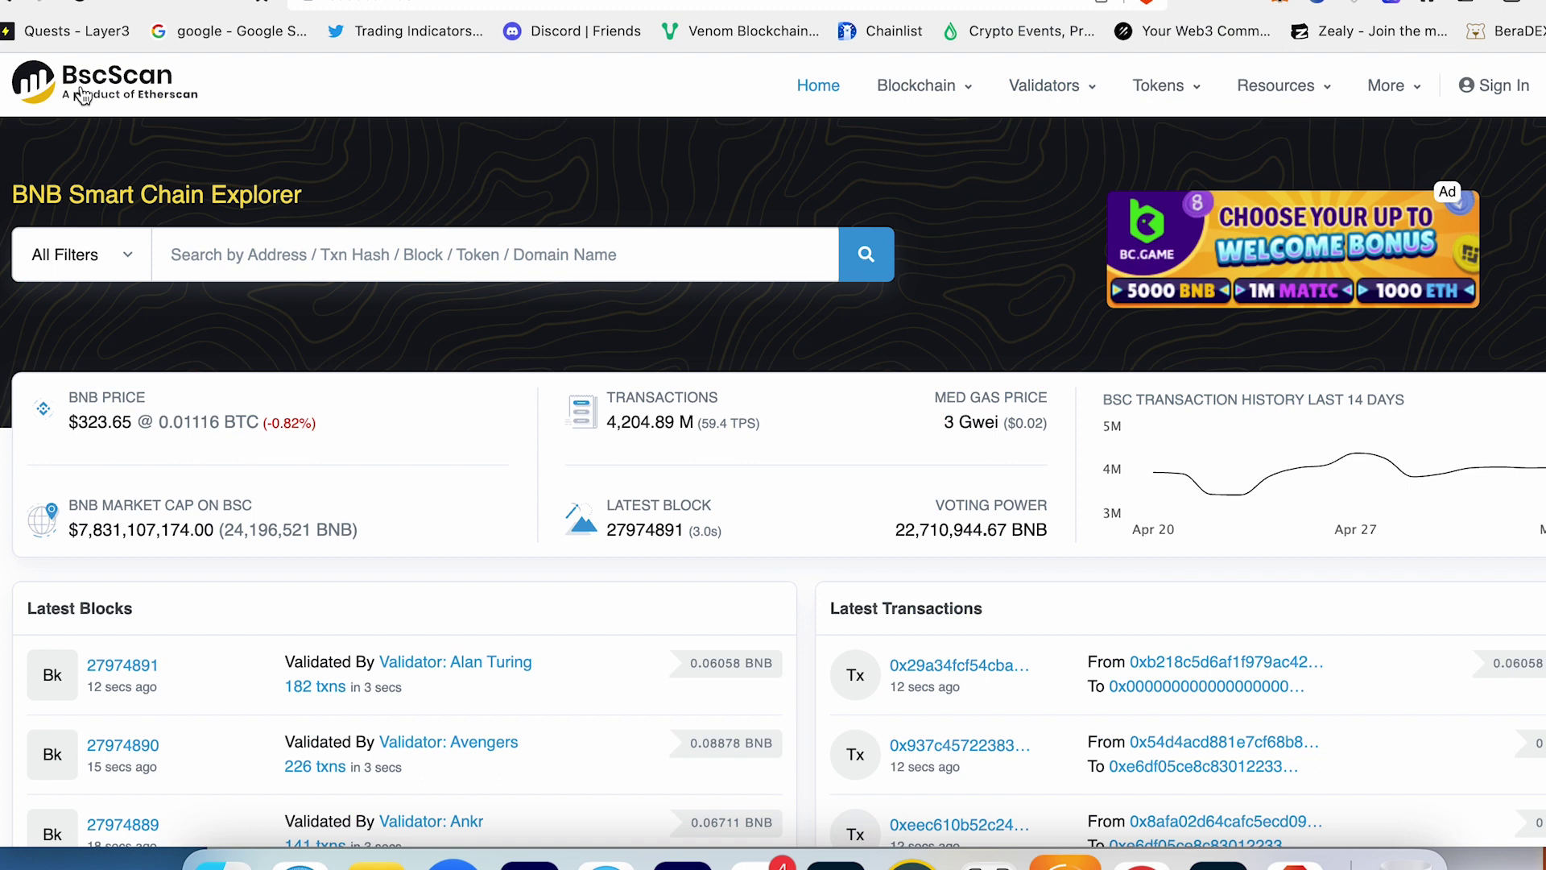
Open BscScan's Token Approvals tool from the More menu and begin Connect to Web3.
mouse_move(1402, 91)
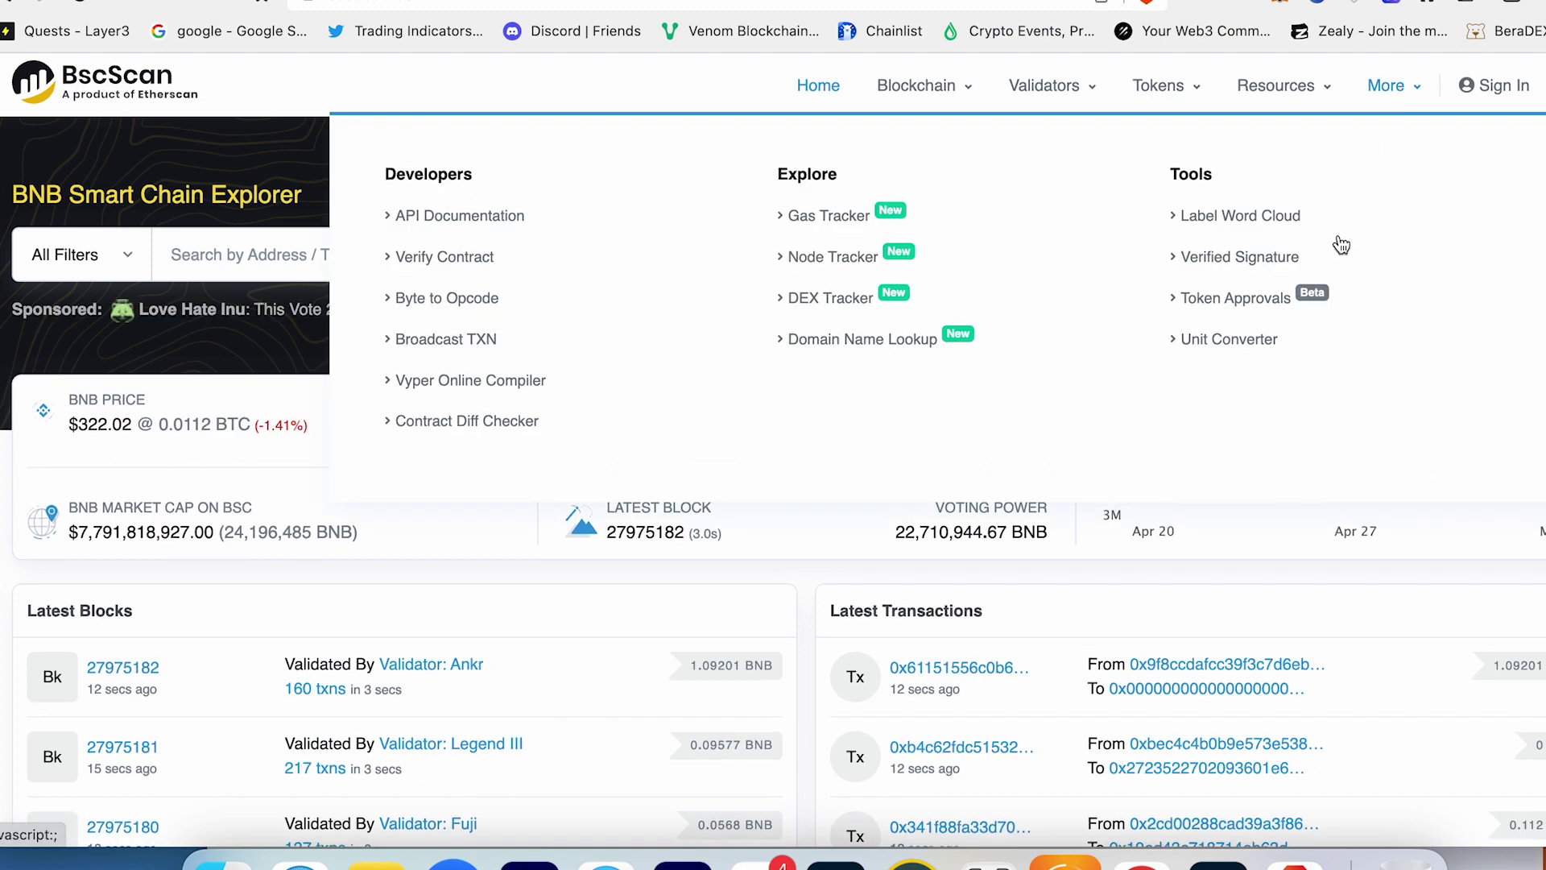
left_click(1256, 306)
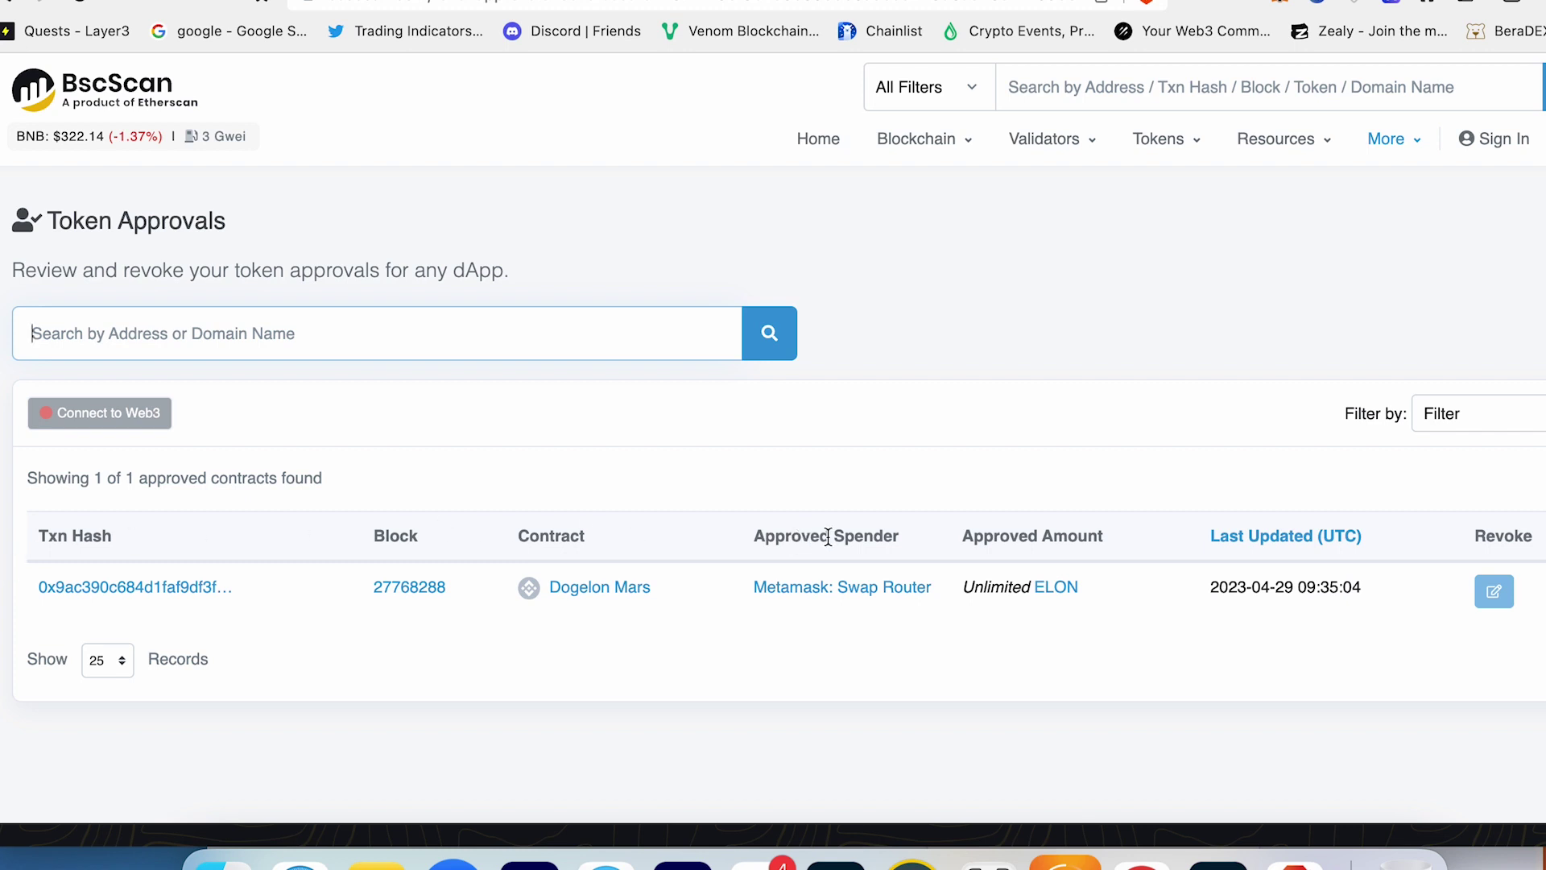
mouse_move(1367, 589)
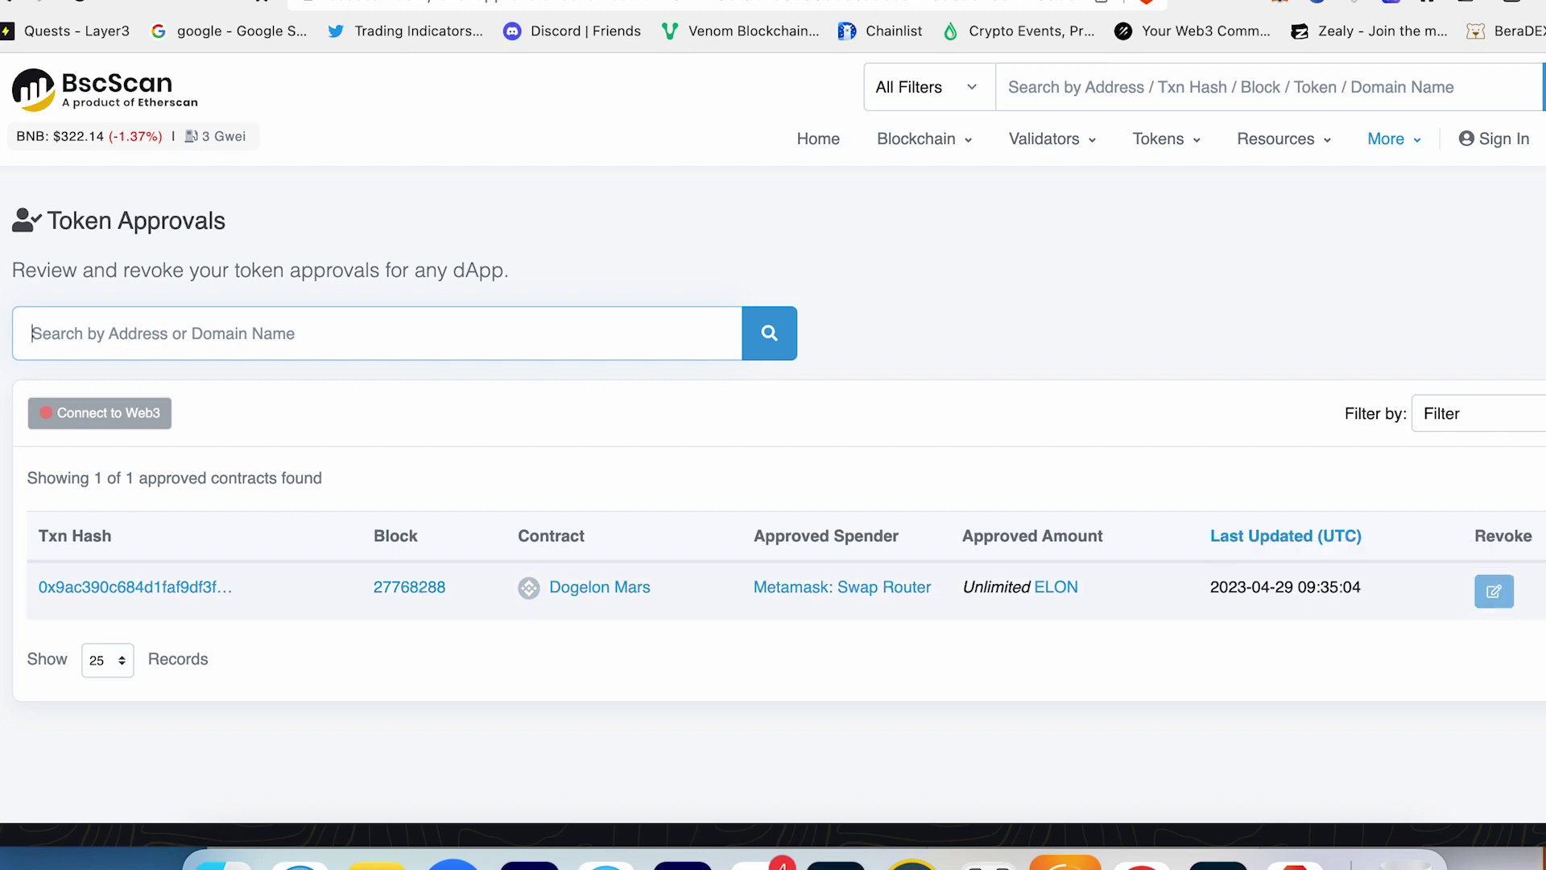
left_click(114, 422)
Connect MetaMask to the BscScan approvals page and accept the beta warning.
left_click(771, 209)
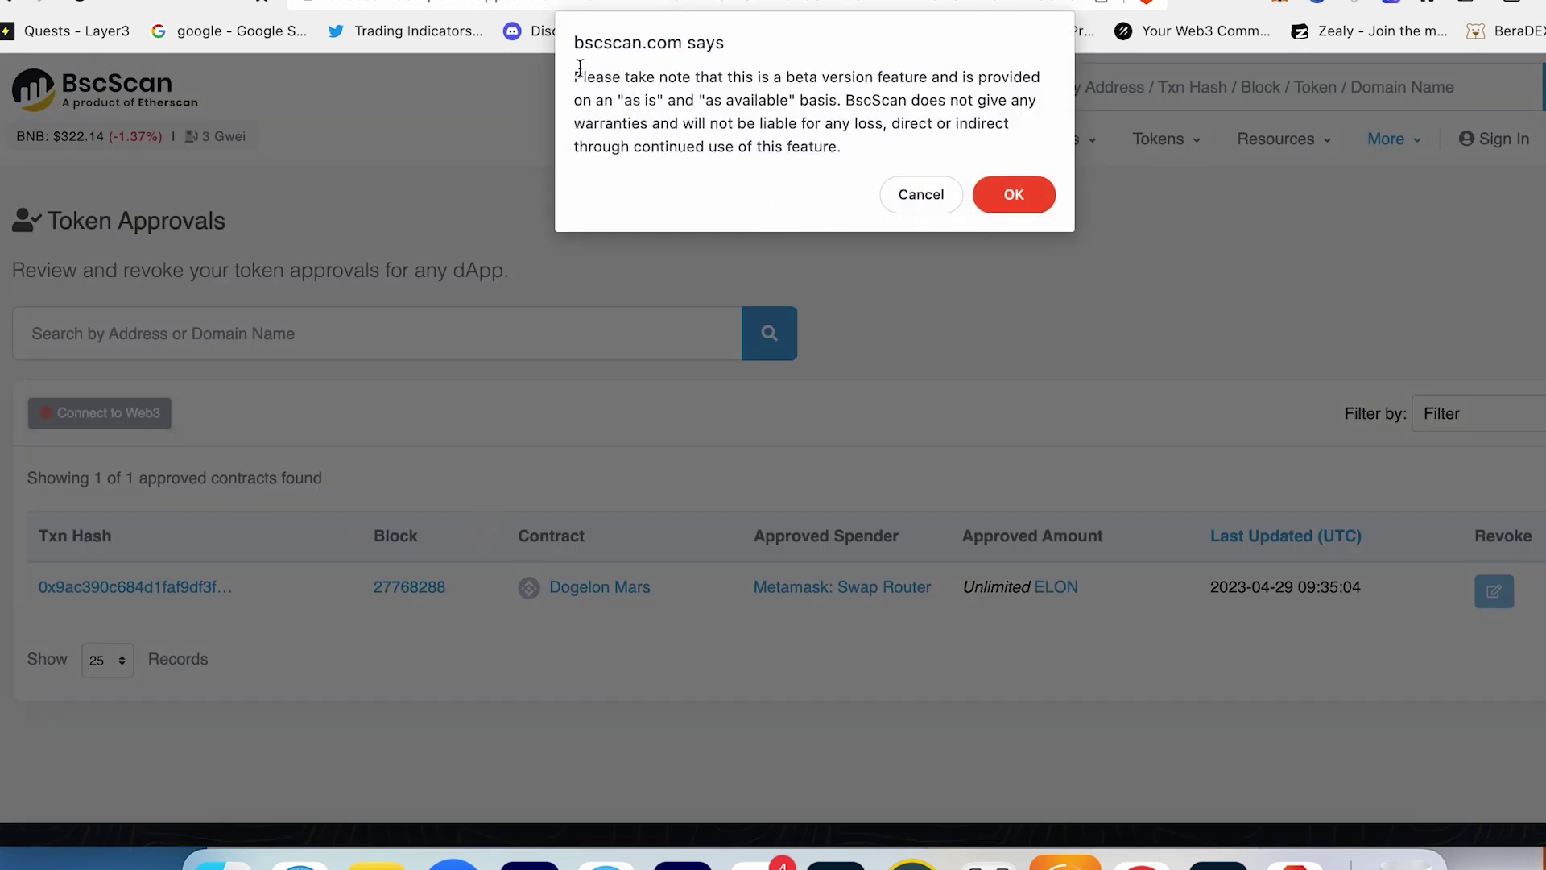
left_click(1037, 193)
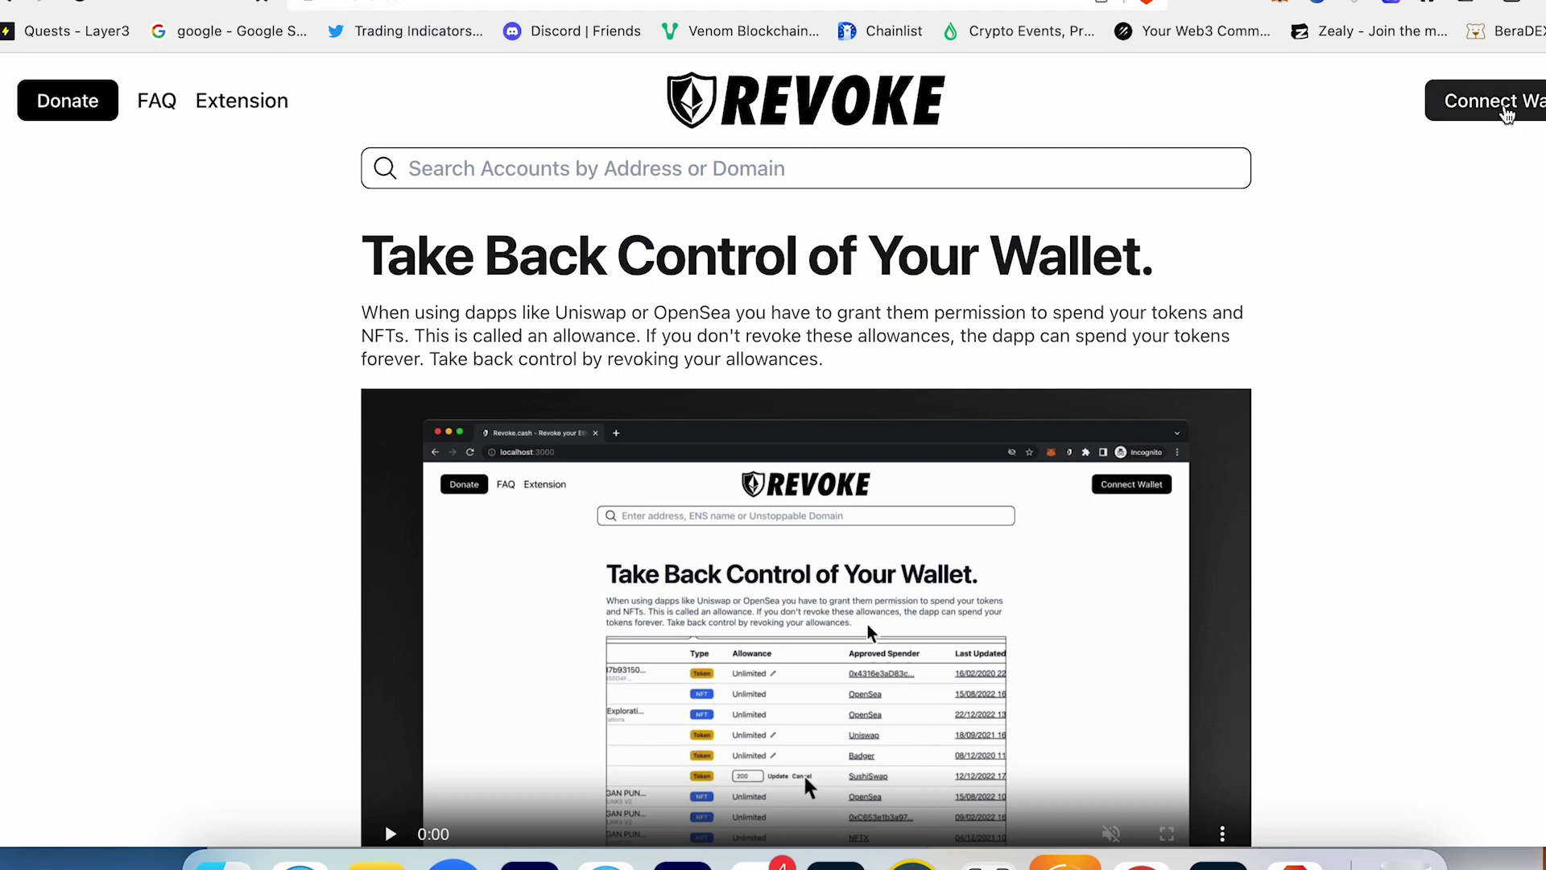
Connect MetaMask to Revoke.cash, then browse the account menu and network list without changes.
left_click(1504, 111)
left_click(699, 322)
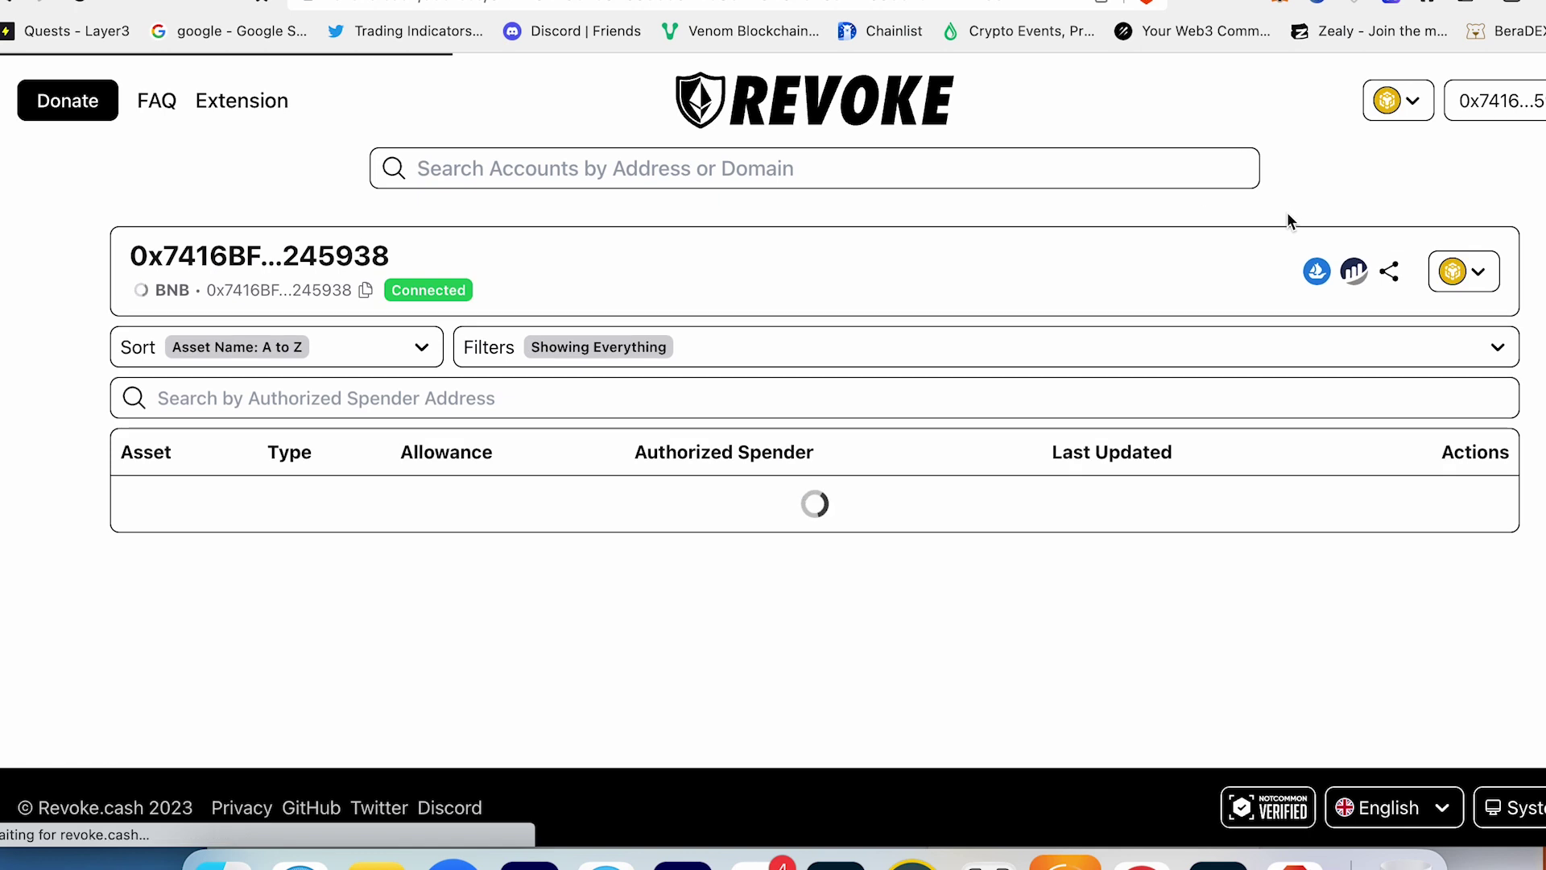
left_click(1478, 103)
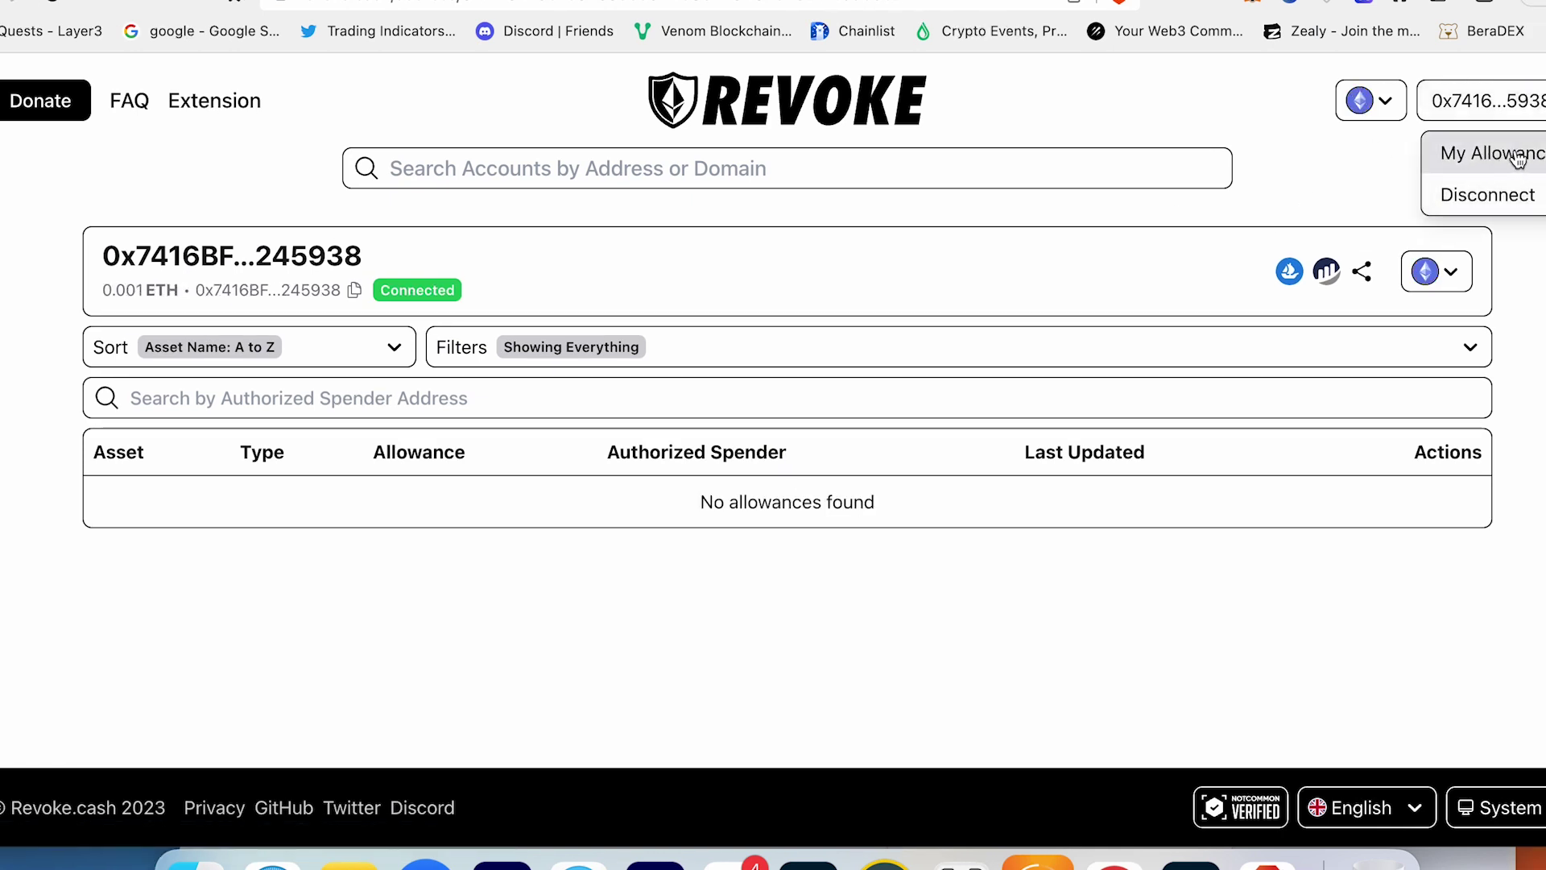
left_click(1478, 155)
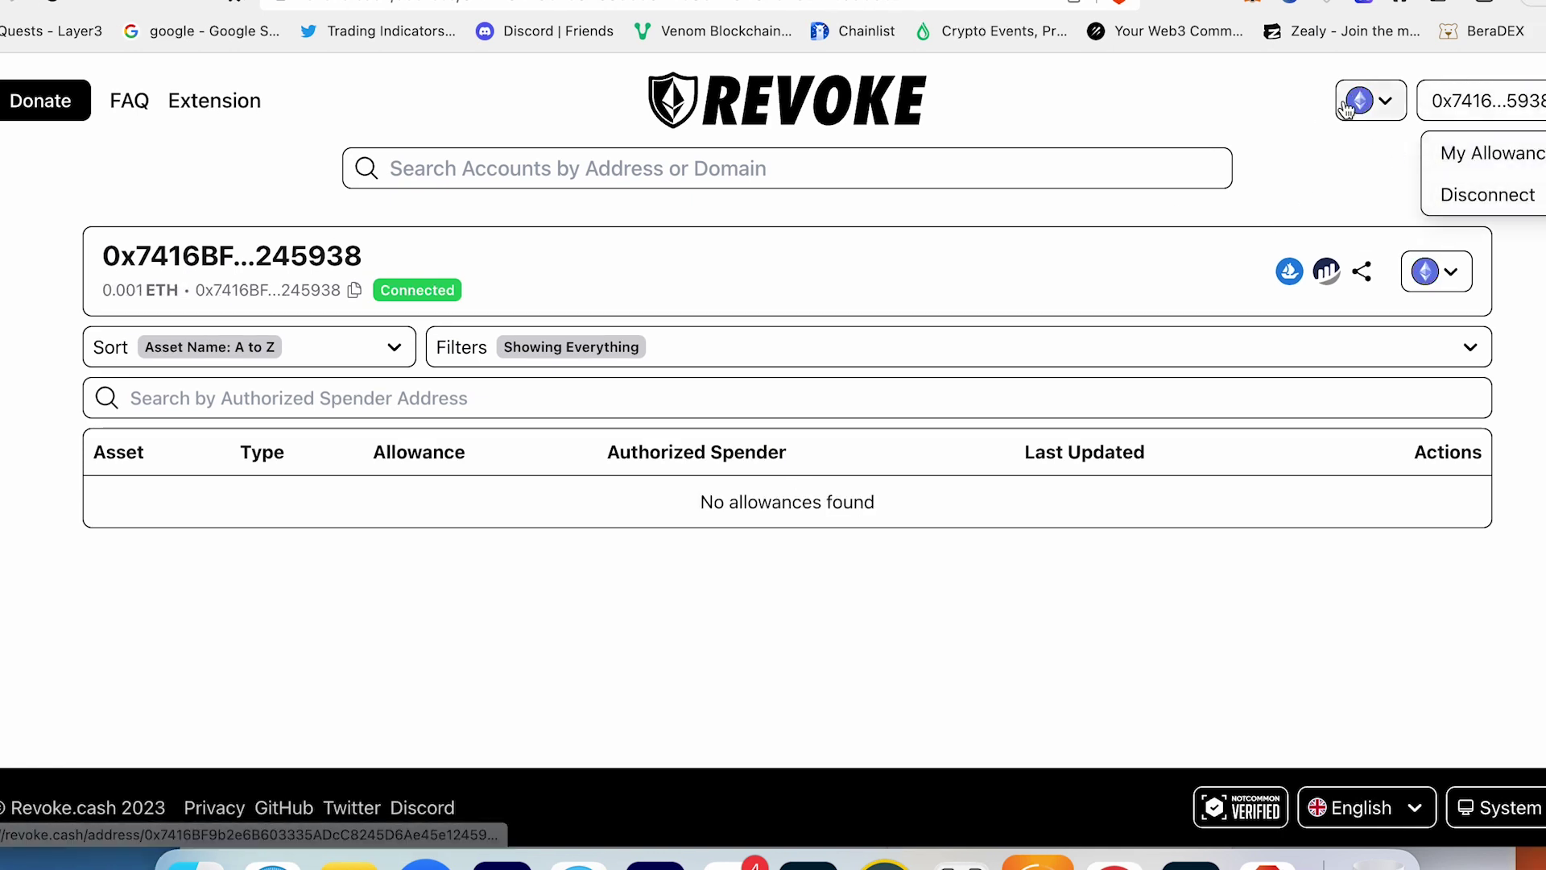
left_click(1386, 103)
scroll(1319, 265, "down", 10)
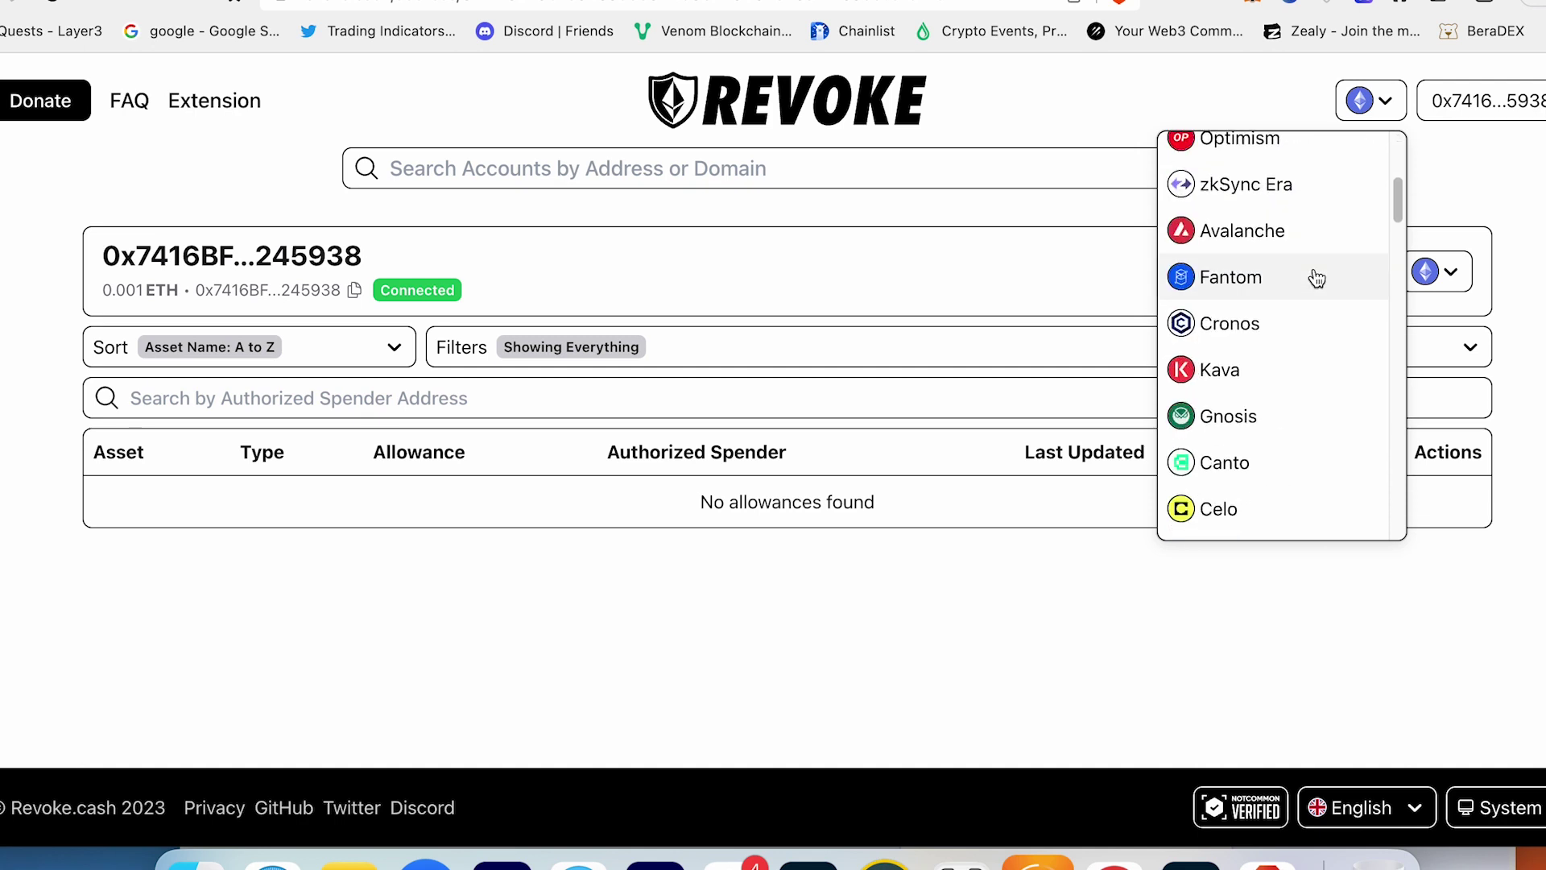
scroll(1316, 280, "down", 15)
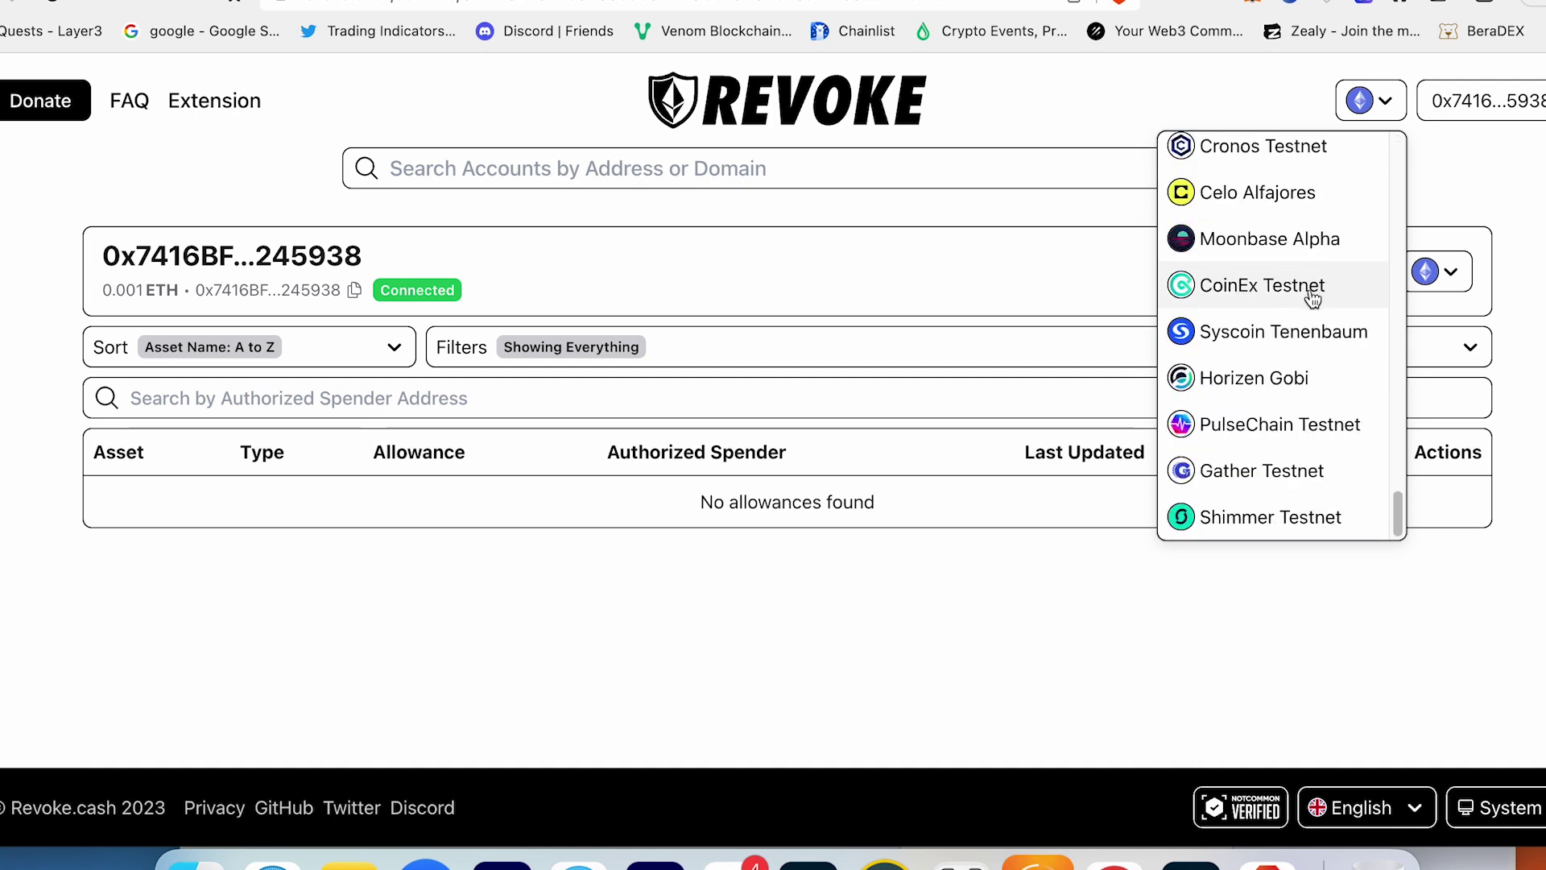
left_click(1522, 213)
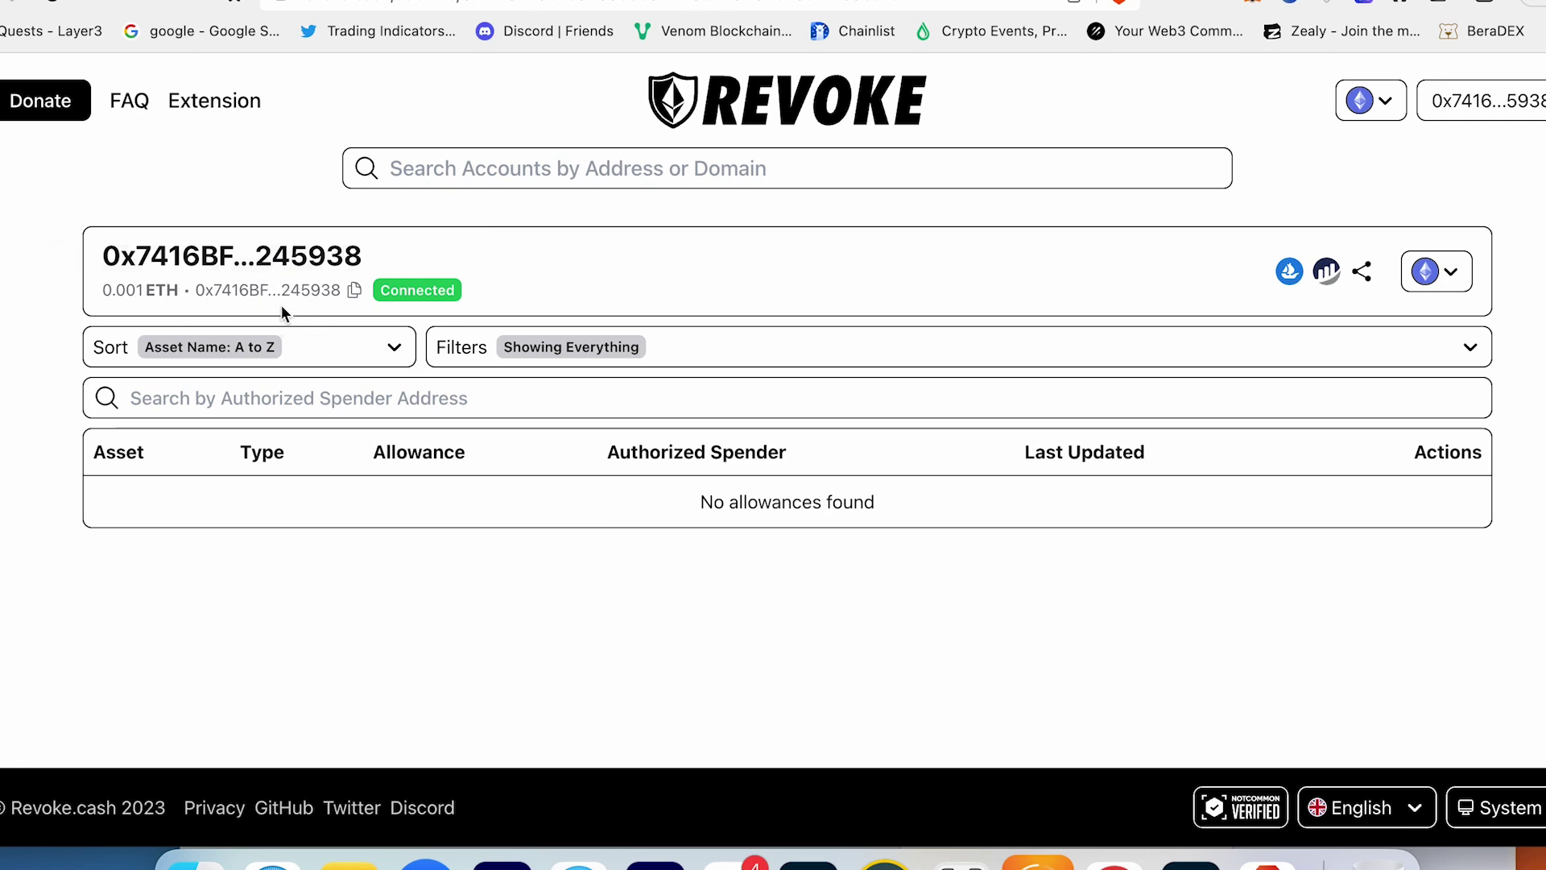
Look through the Sort and Filters options for allowances, leaving them unchanged.
left_click(300, 351)
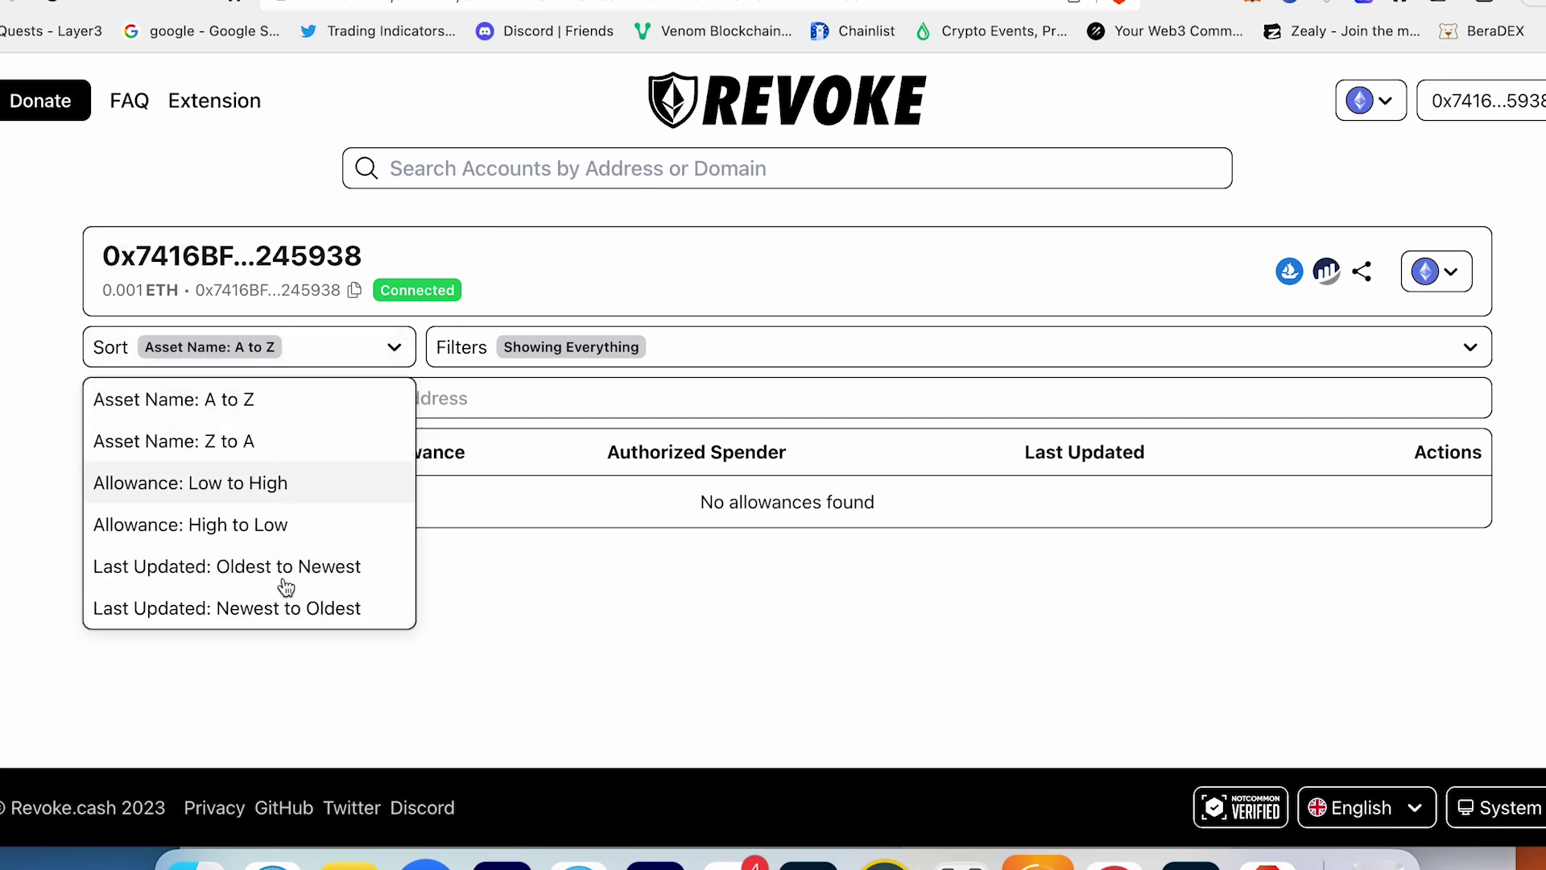
left_click(709, 348)
left_click(681, 354)
left_click(639, 353)
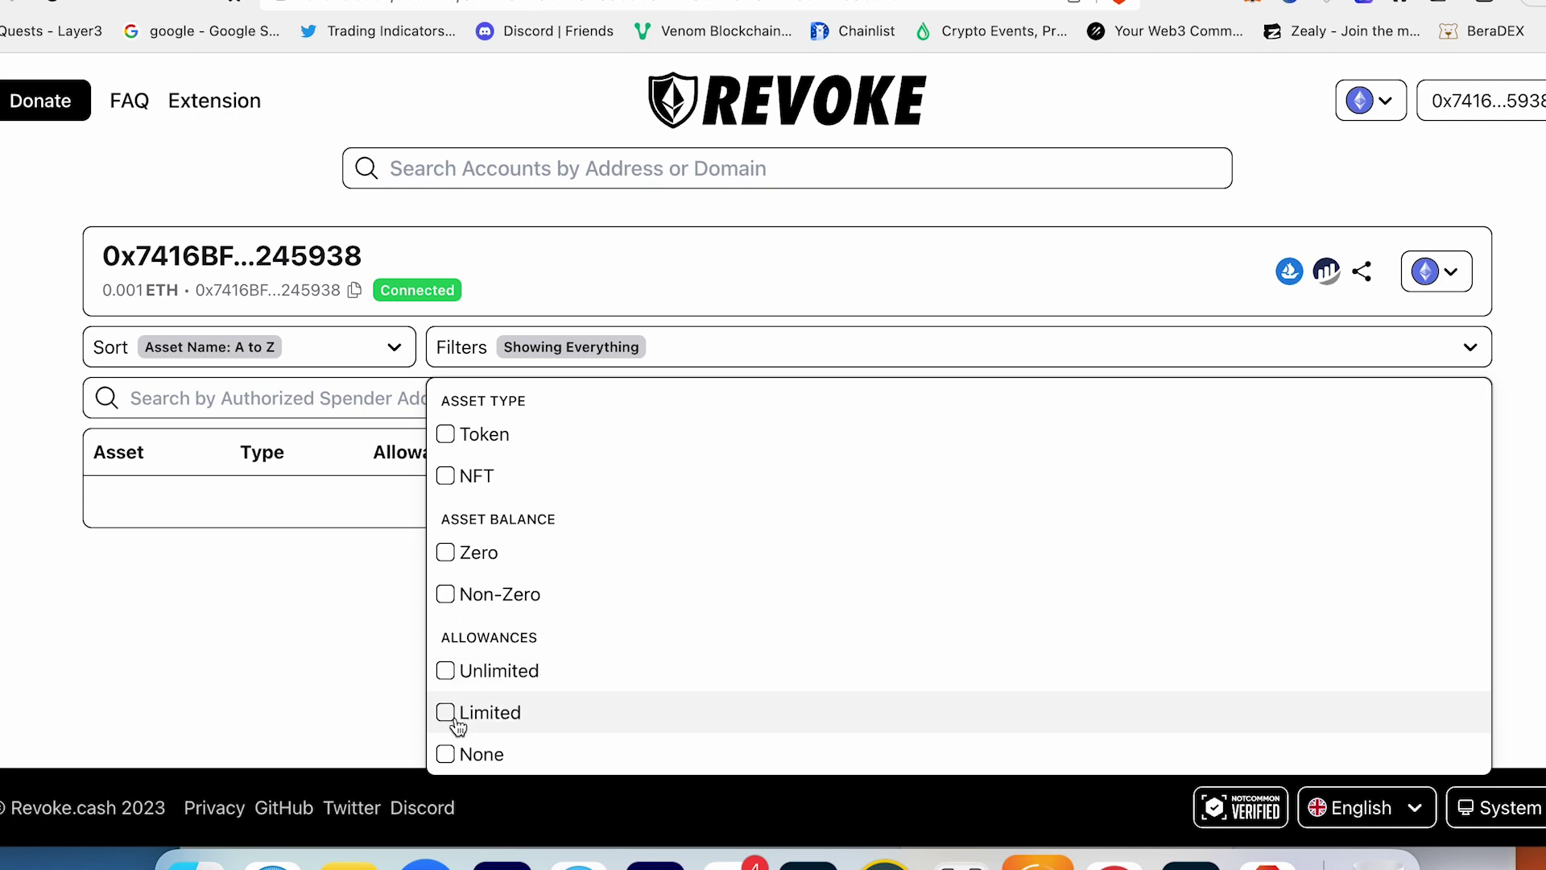
left_click(753, 287)
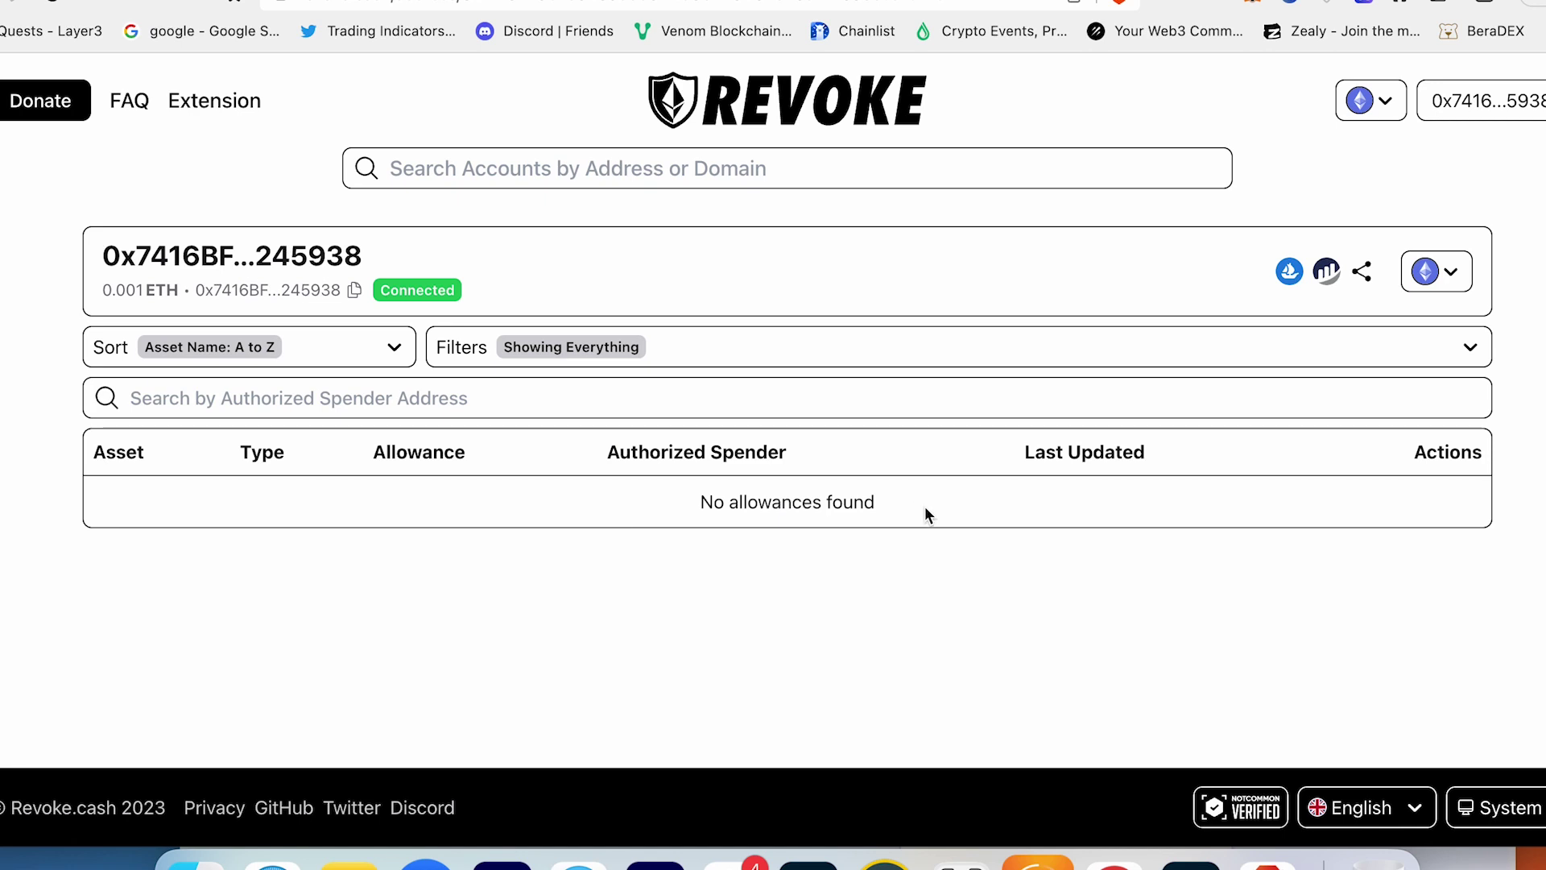
Switch the site and MetaMask to Binance Smart Chain to list the BNB Chain allowances.
left_click(1372, 100)
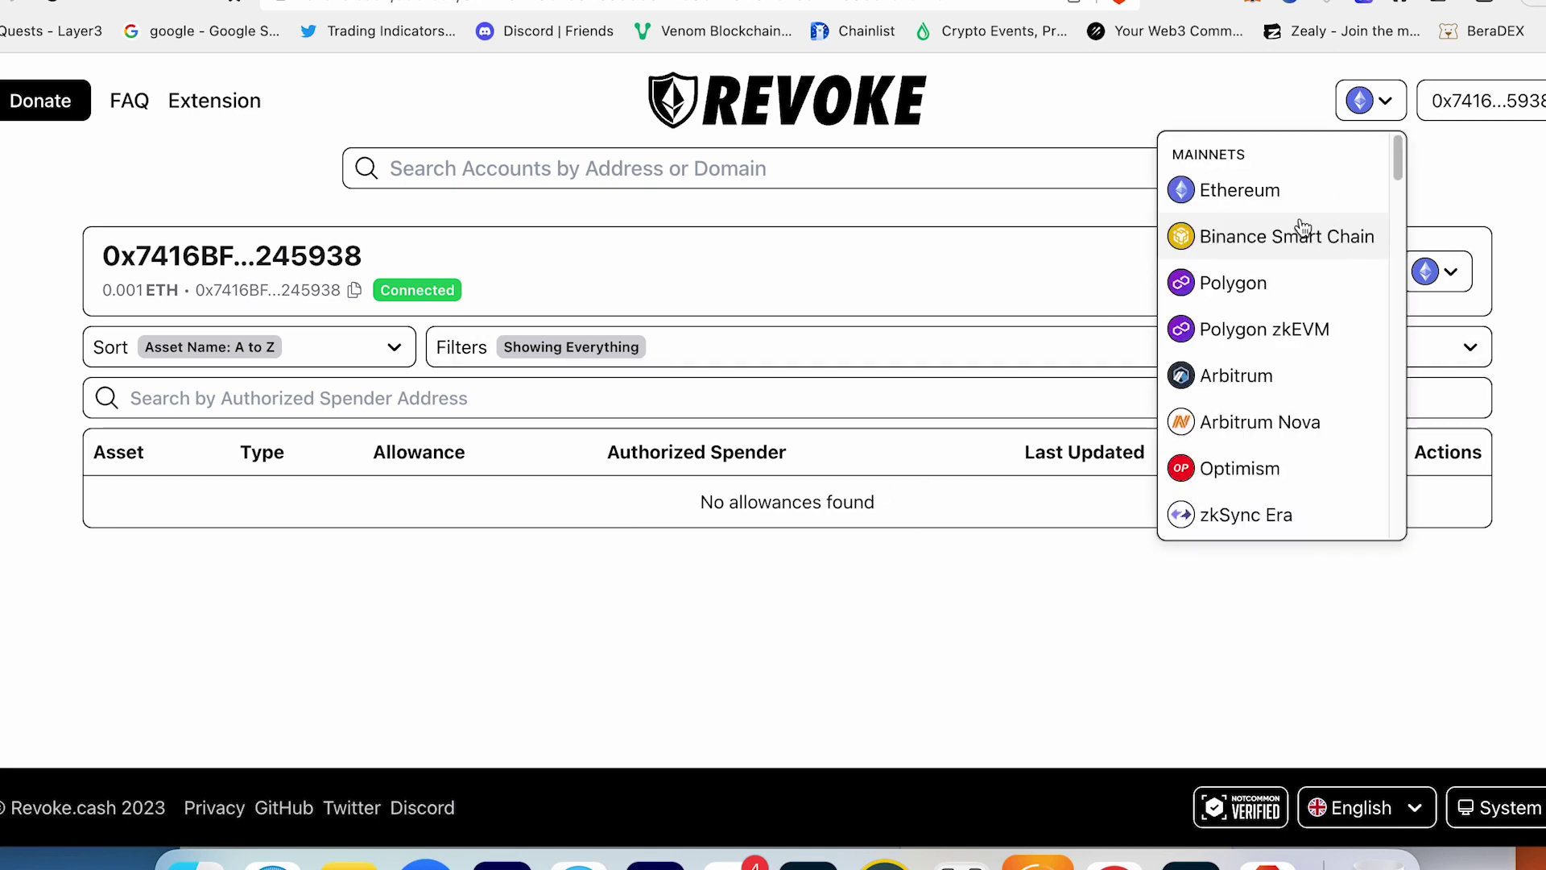
left_click(1301, 230)
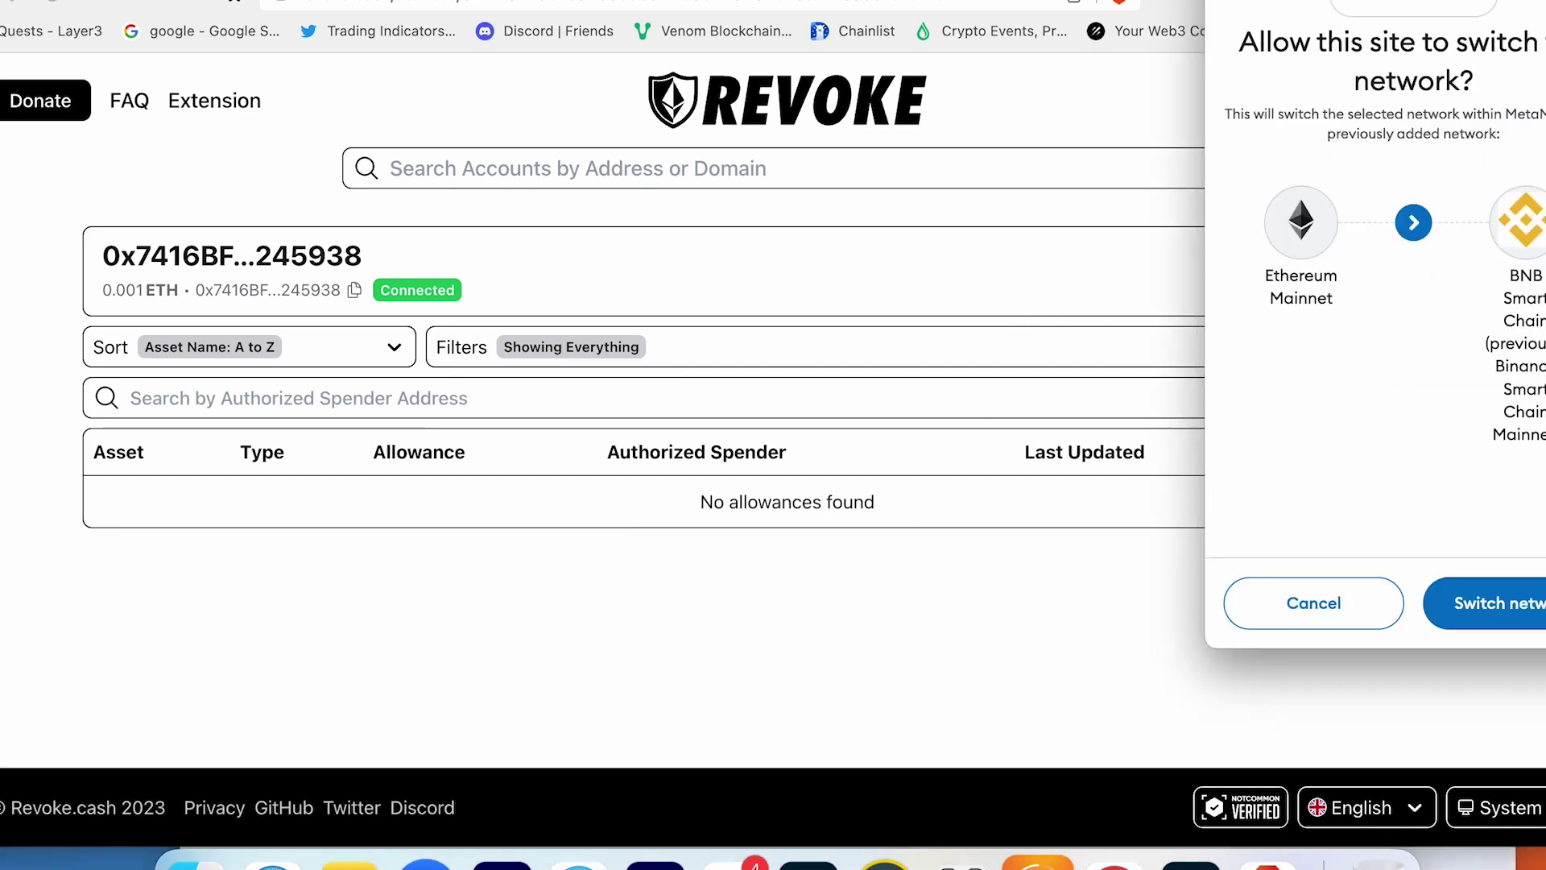
left_click(1486, 604)
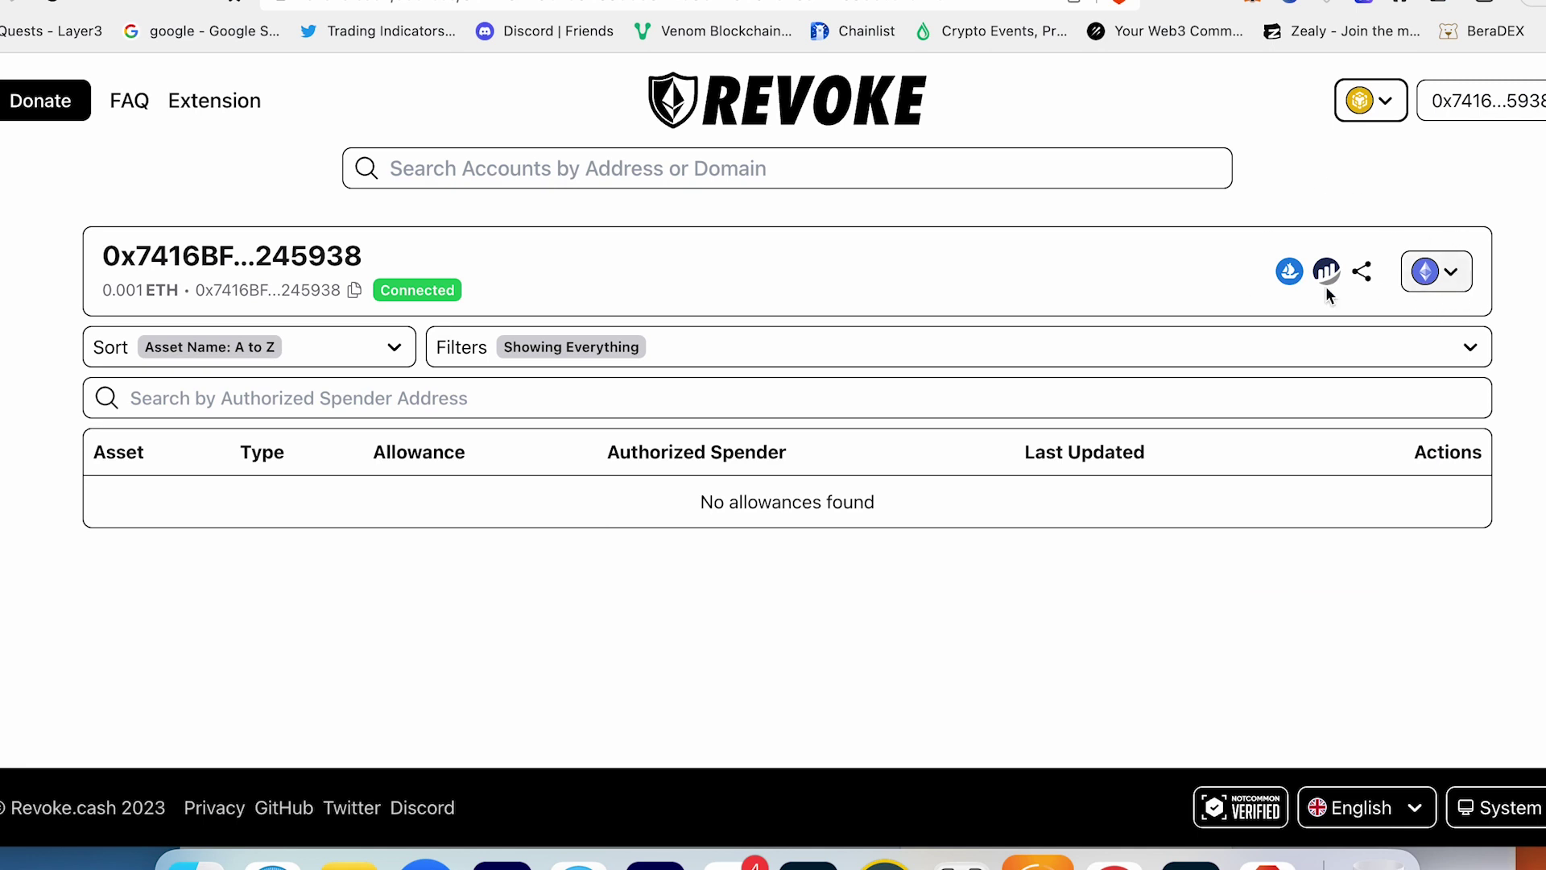
left_click(1462, 272)
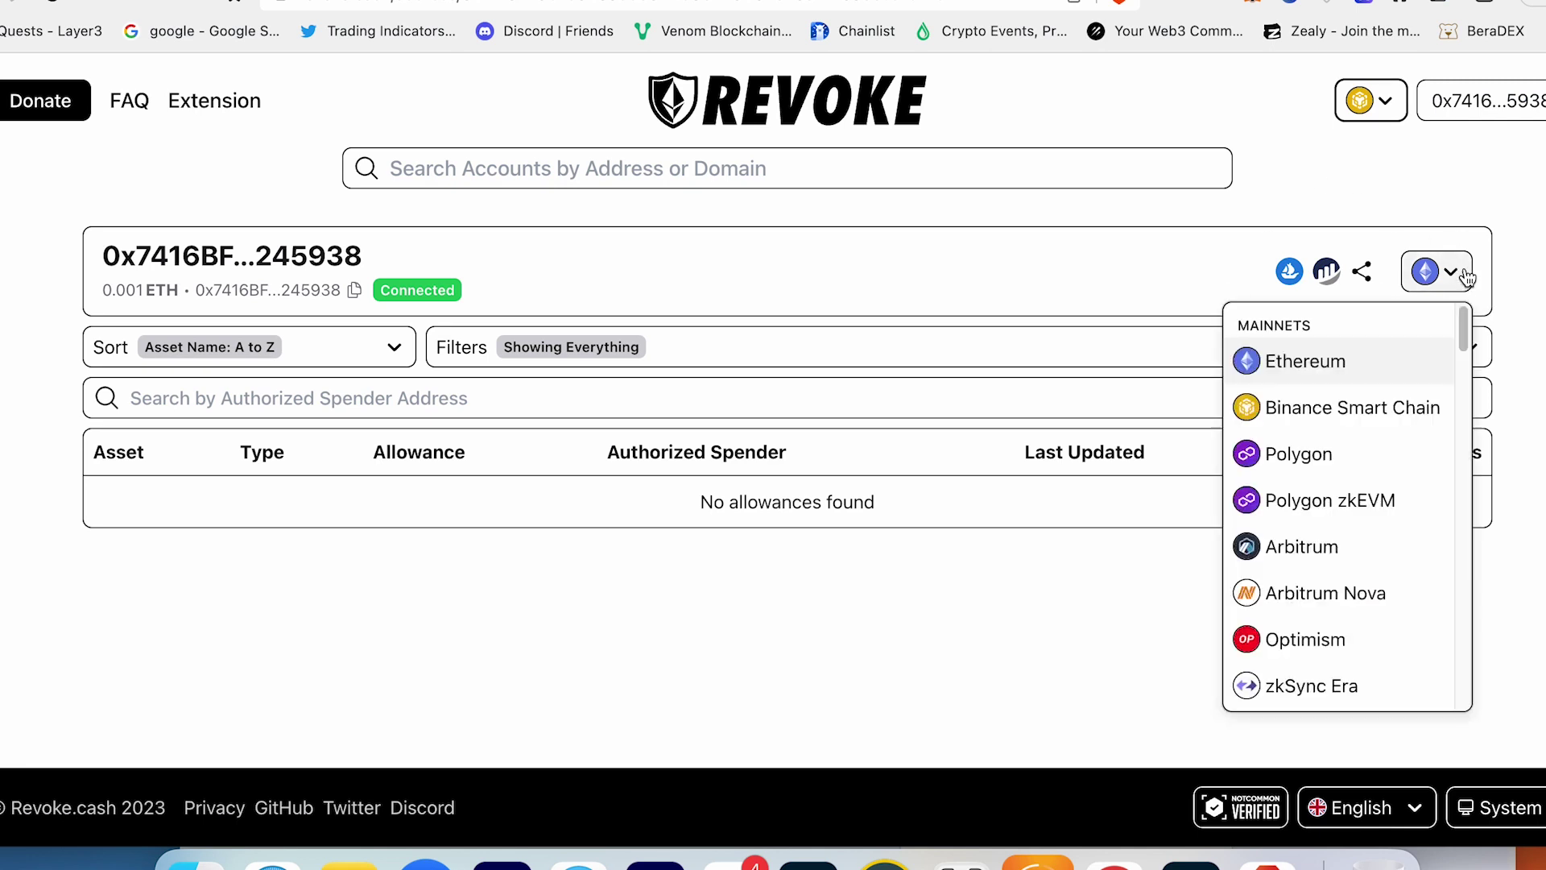
left_click(1357, 421)
scroll(970, 300, "down", 1)
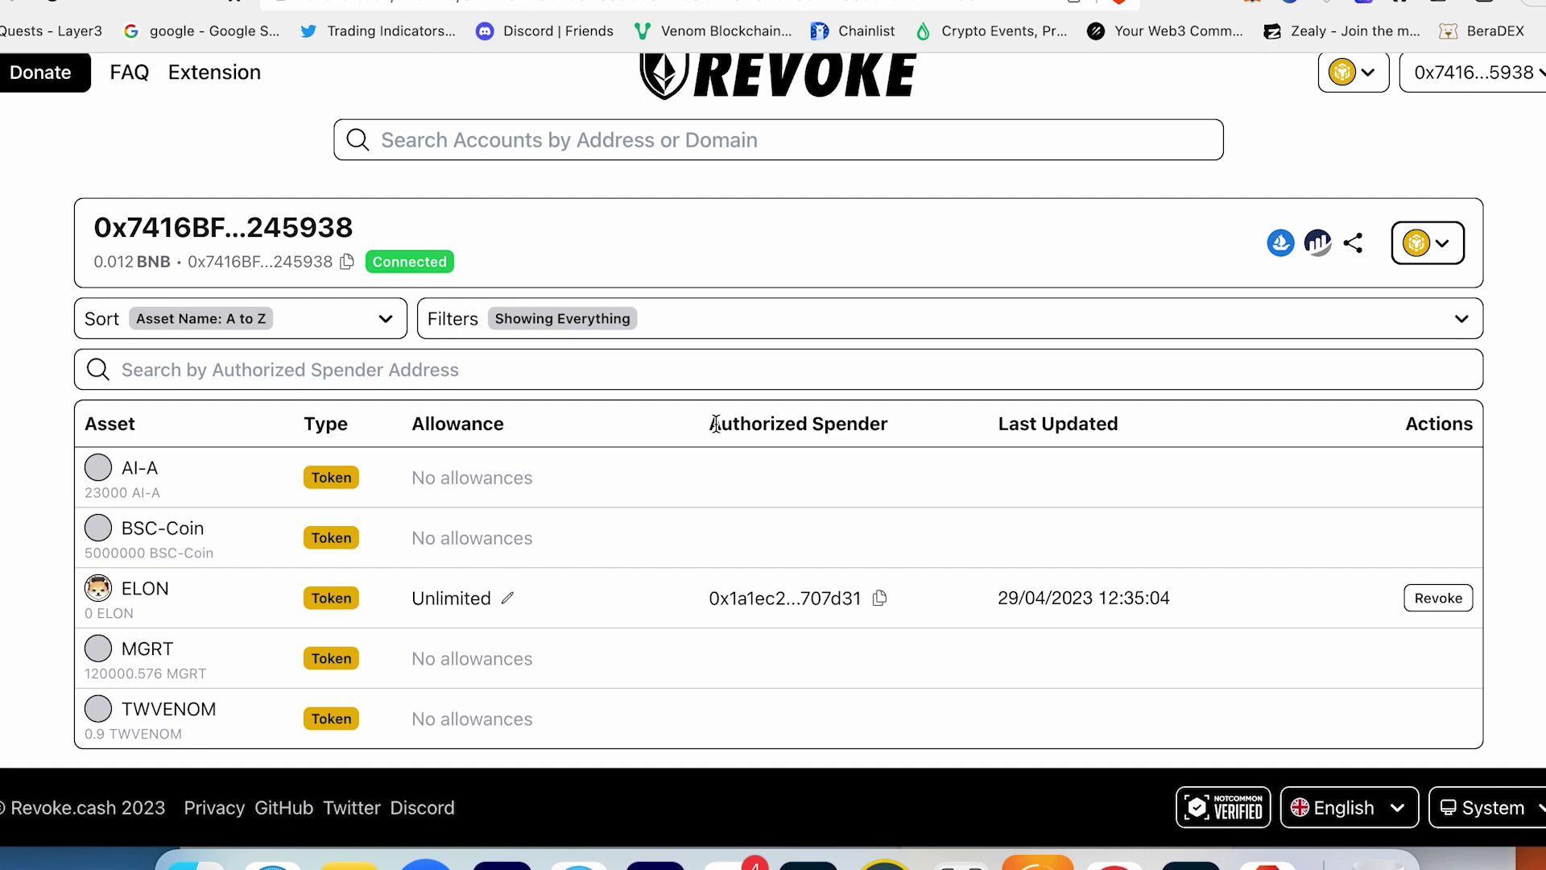
Start editing the ELON allowance amount, then cancel without changing it.
left_click_drag(715, 425, 895, 424)
left_click(896, 424)
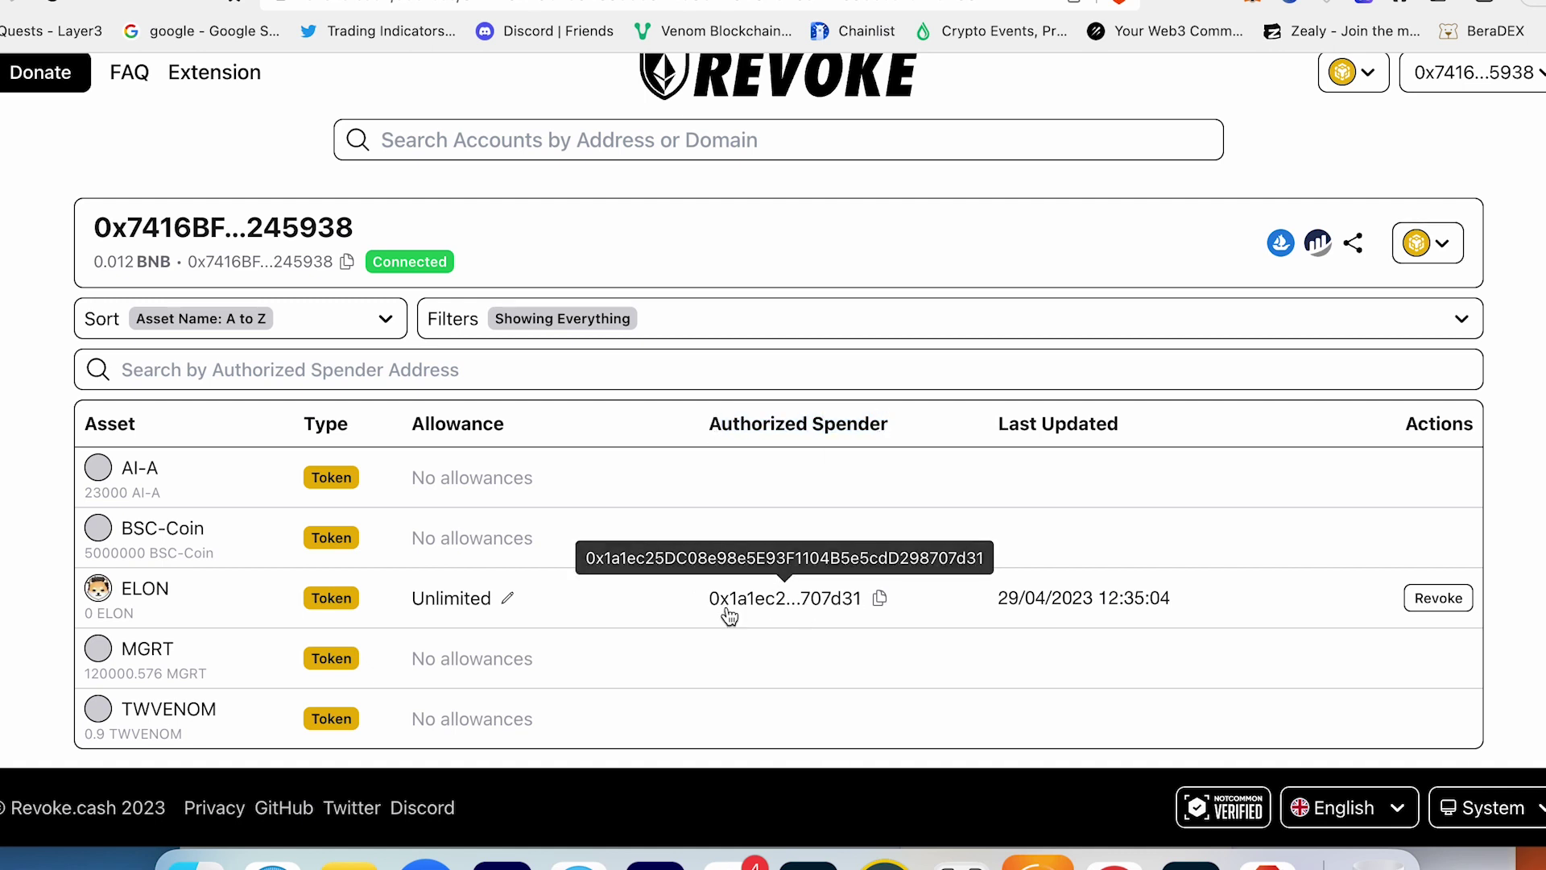
left_click(815, 614)
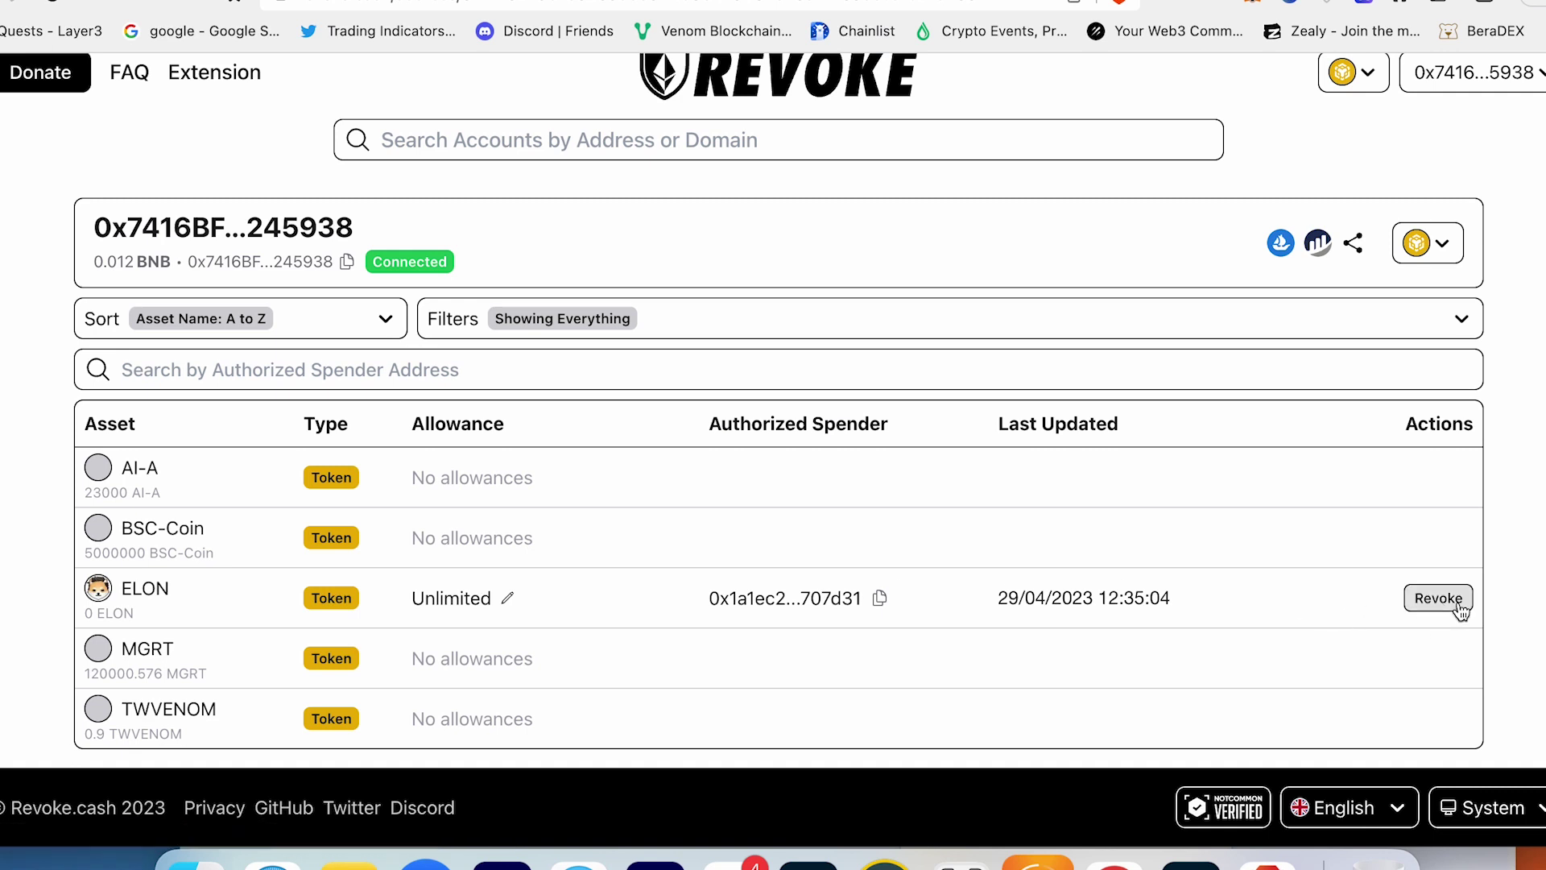
left_click(507, 597)
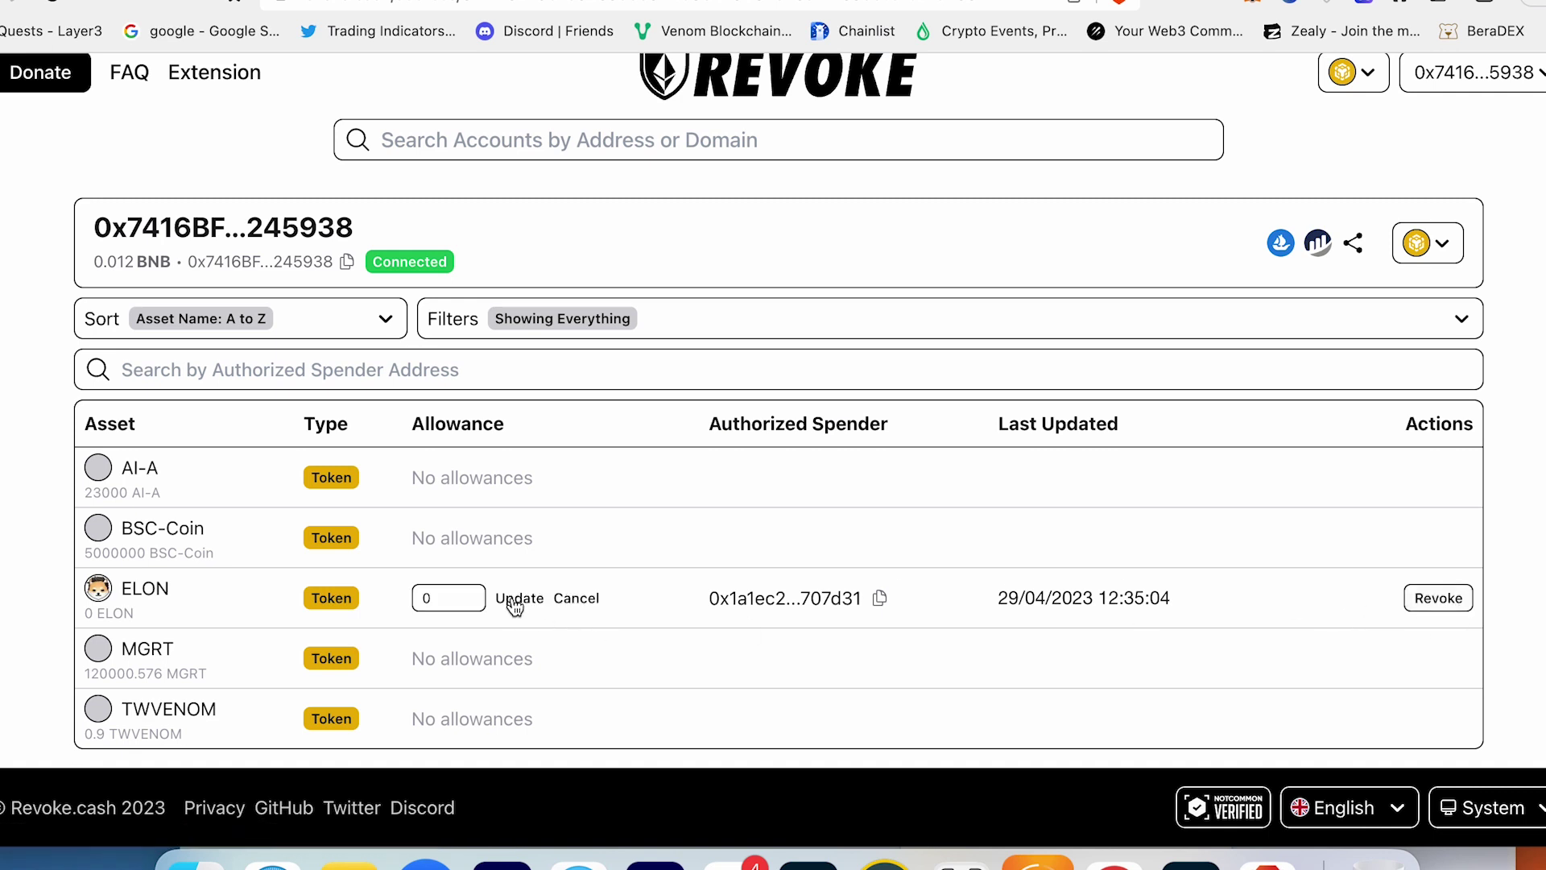
left_click(430, 597)
left_click(580, 600)
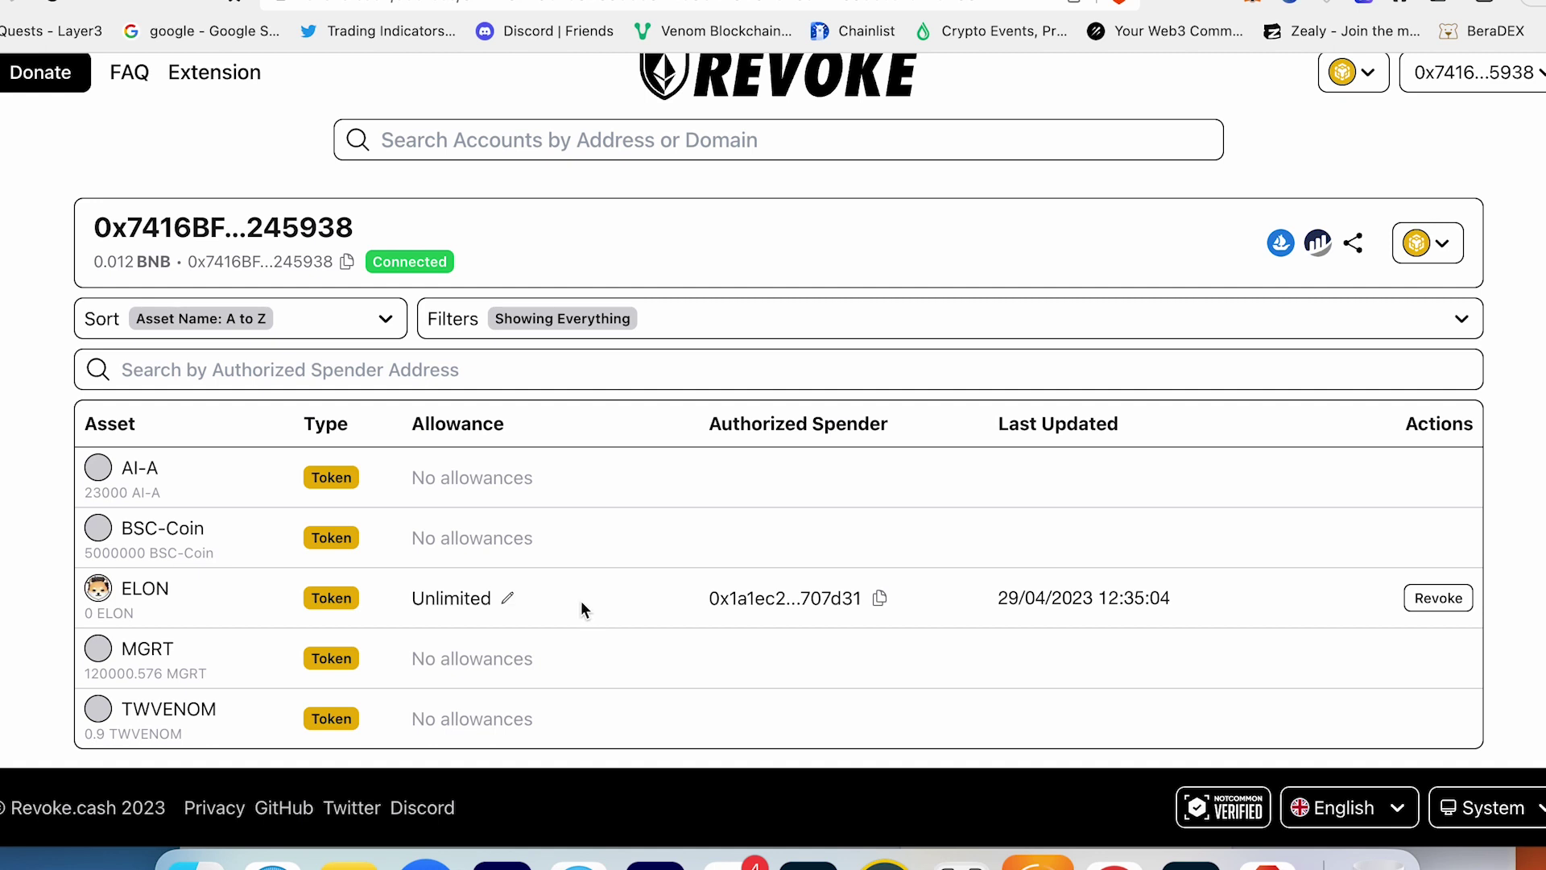
Revoke the unlimited ELON allowance and approve the revocation in MetaMask.
left_click(1444, 611)
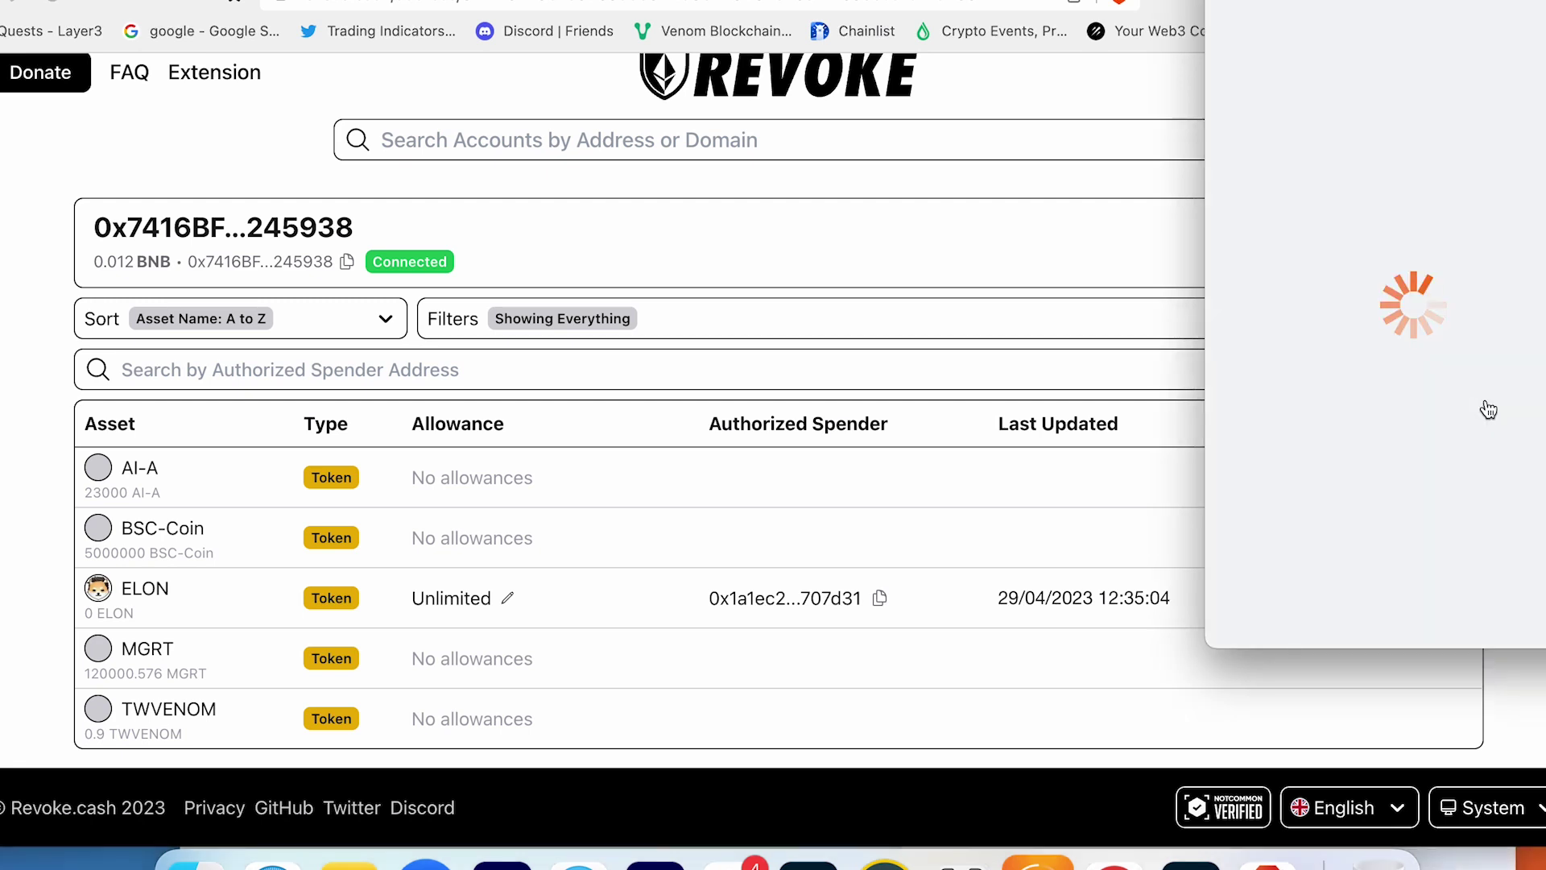
scroll(1457, 428, "down", 3)
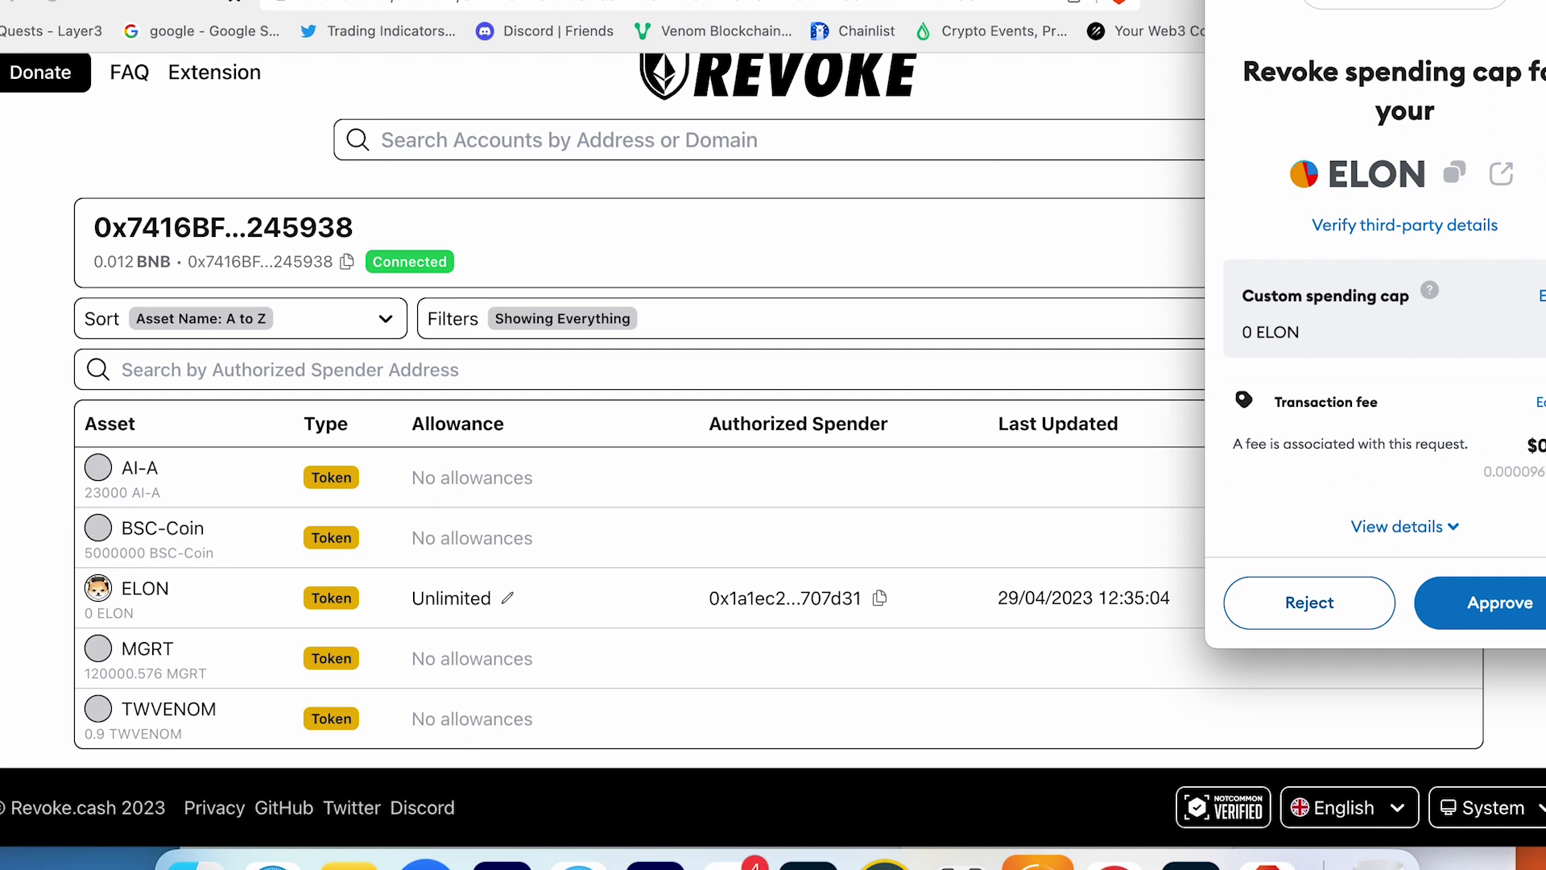
left_click(1514, 602)
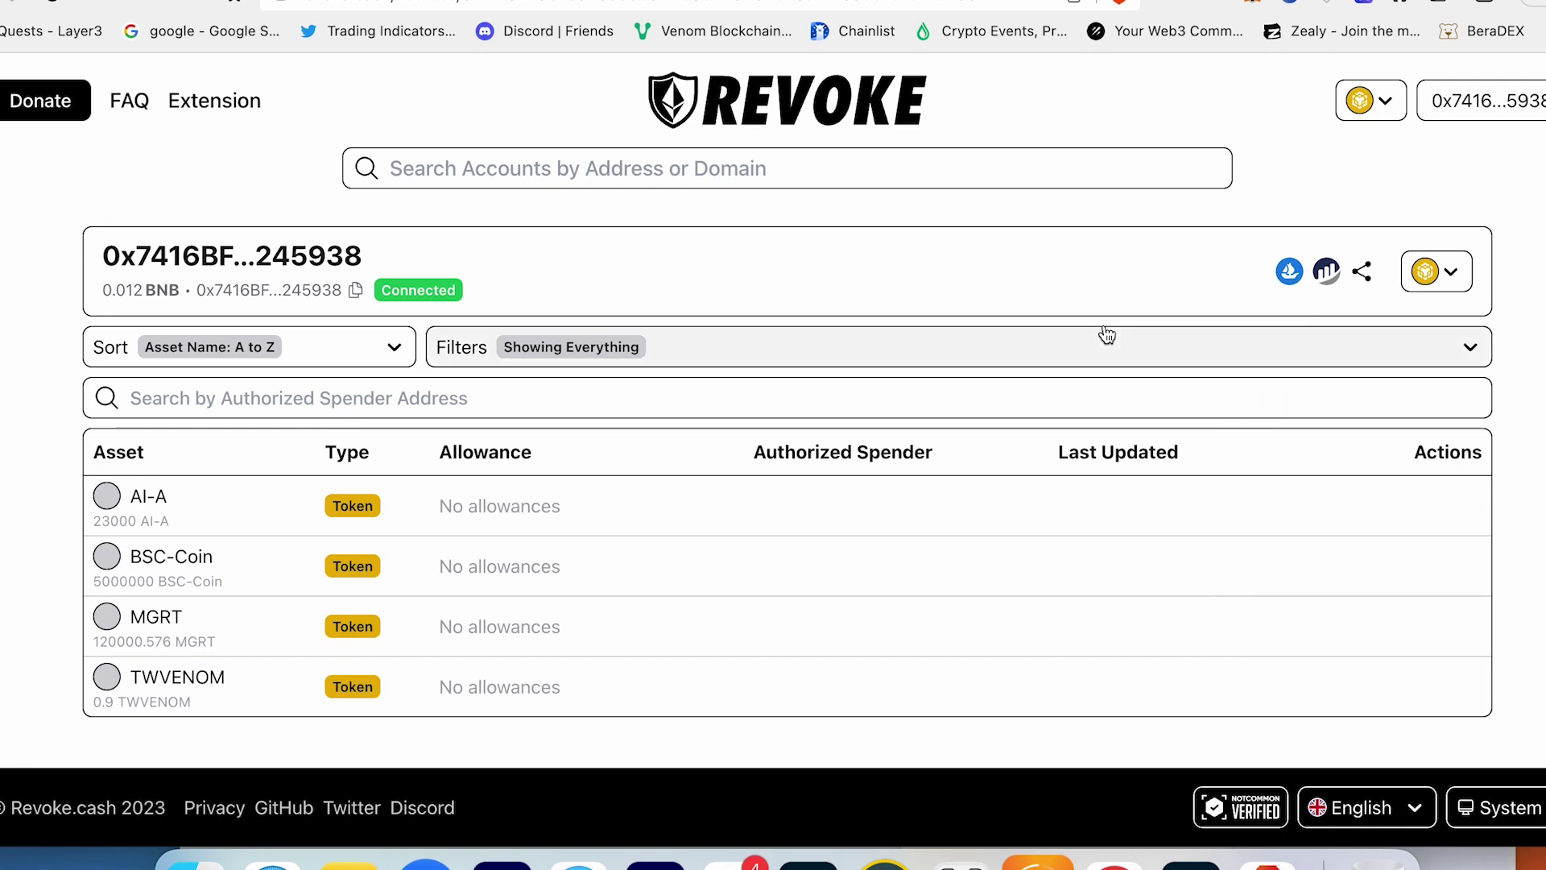
Switch the site and the wallet to Polygon to check its allowances.
left_click(1450, 273)
left_click(1378, 452)
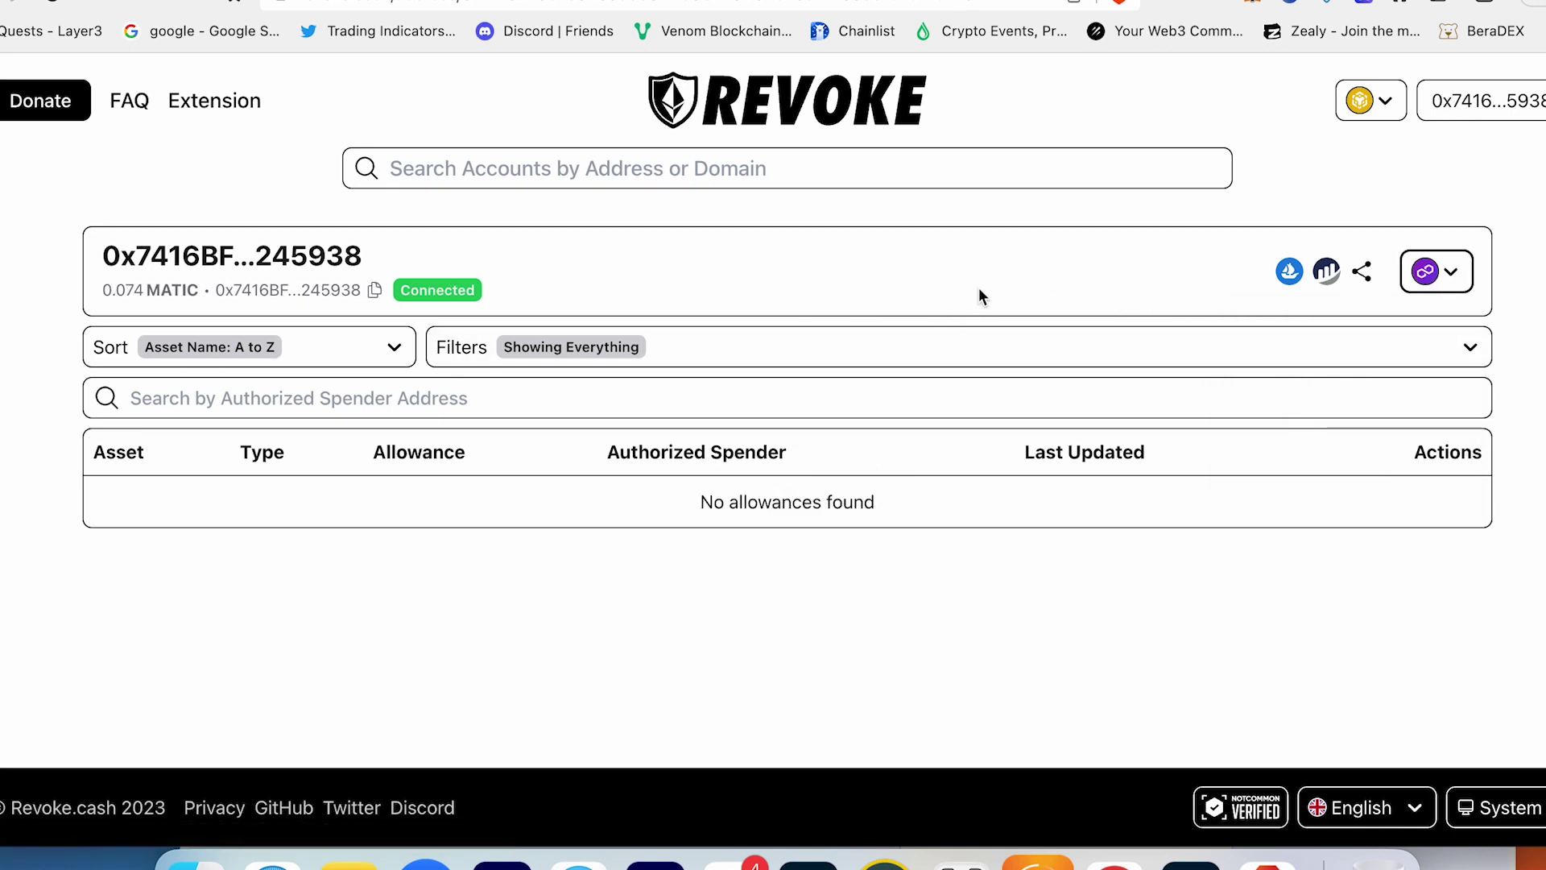
left_click(1371, 100)
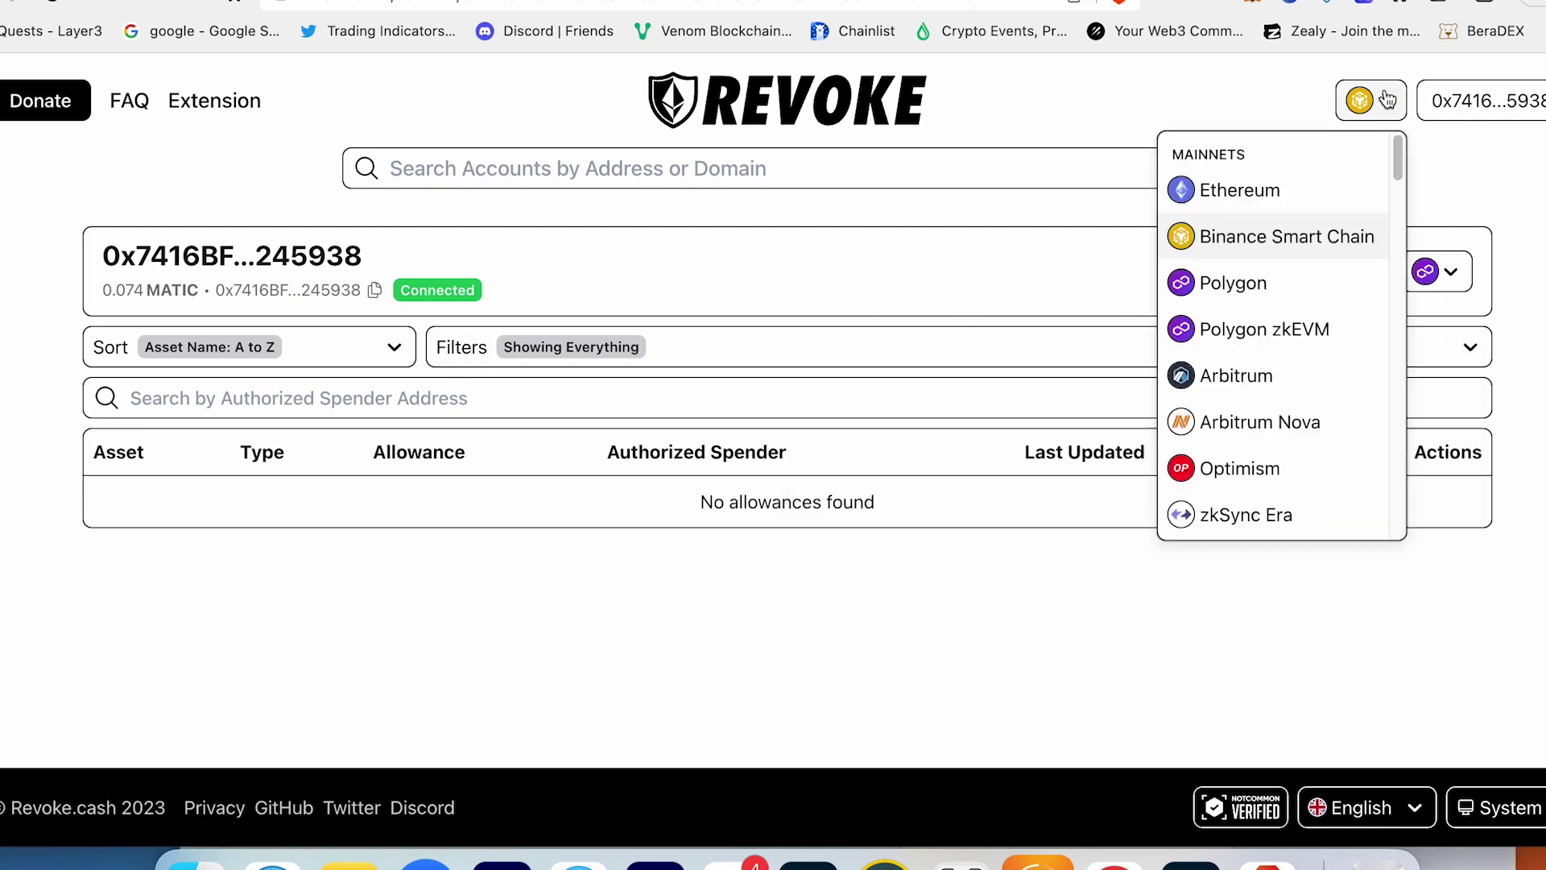
left_click(1272, 286)
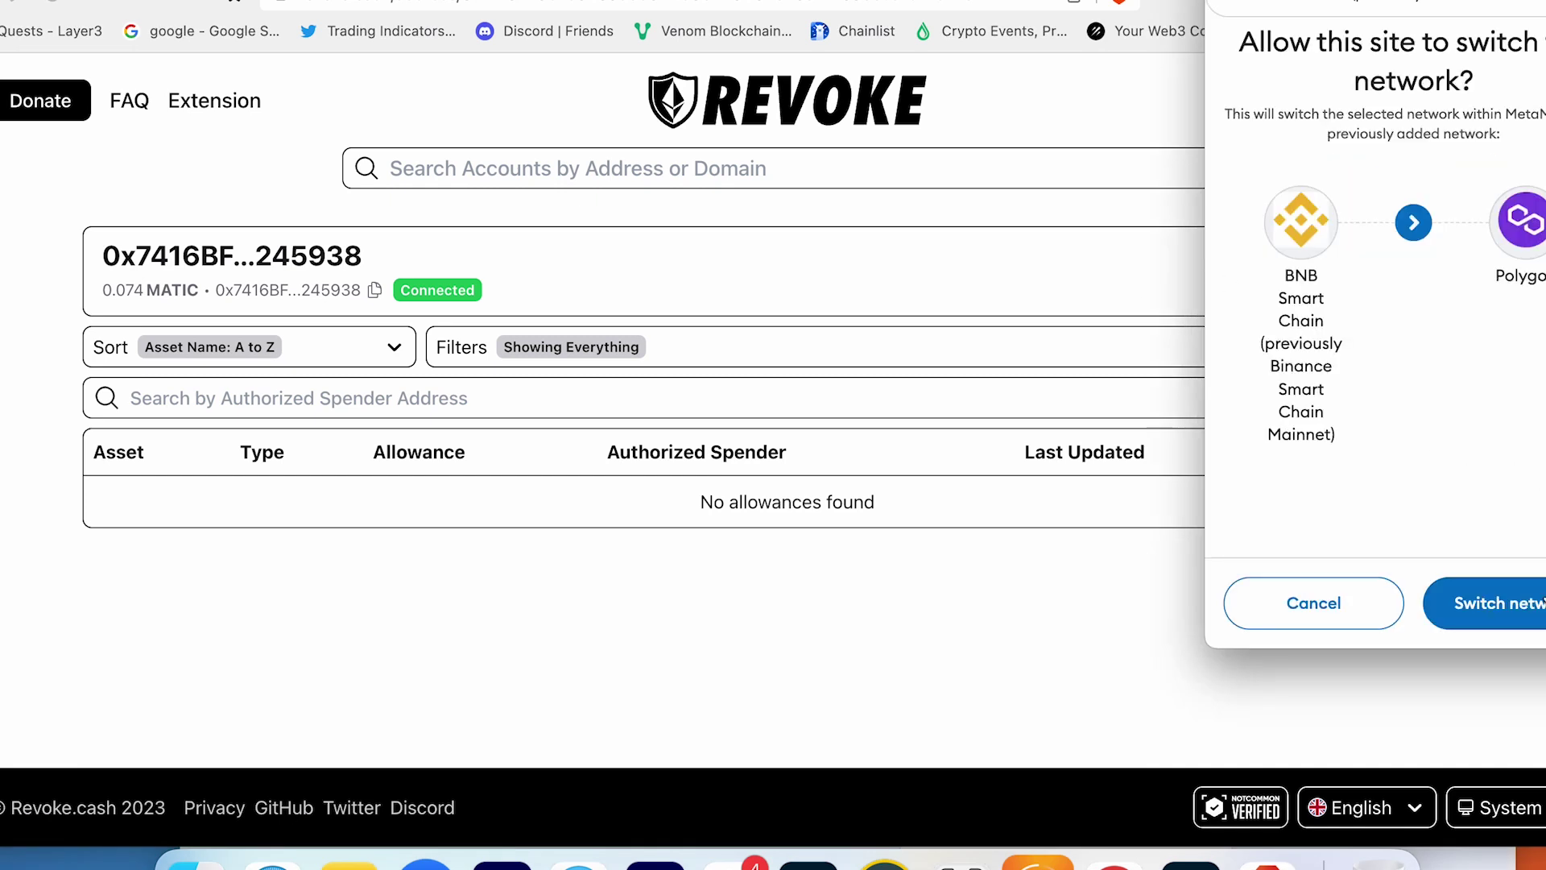
left_click(1489, 600)
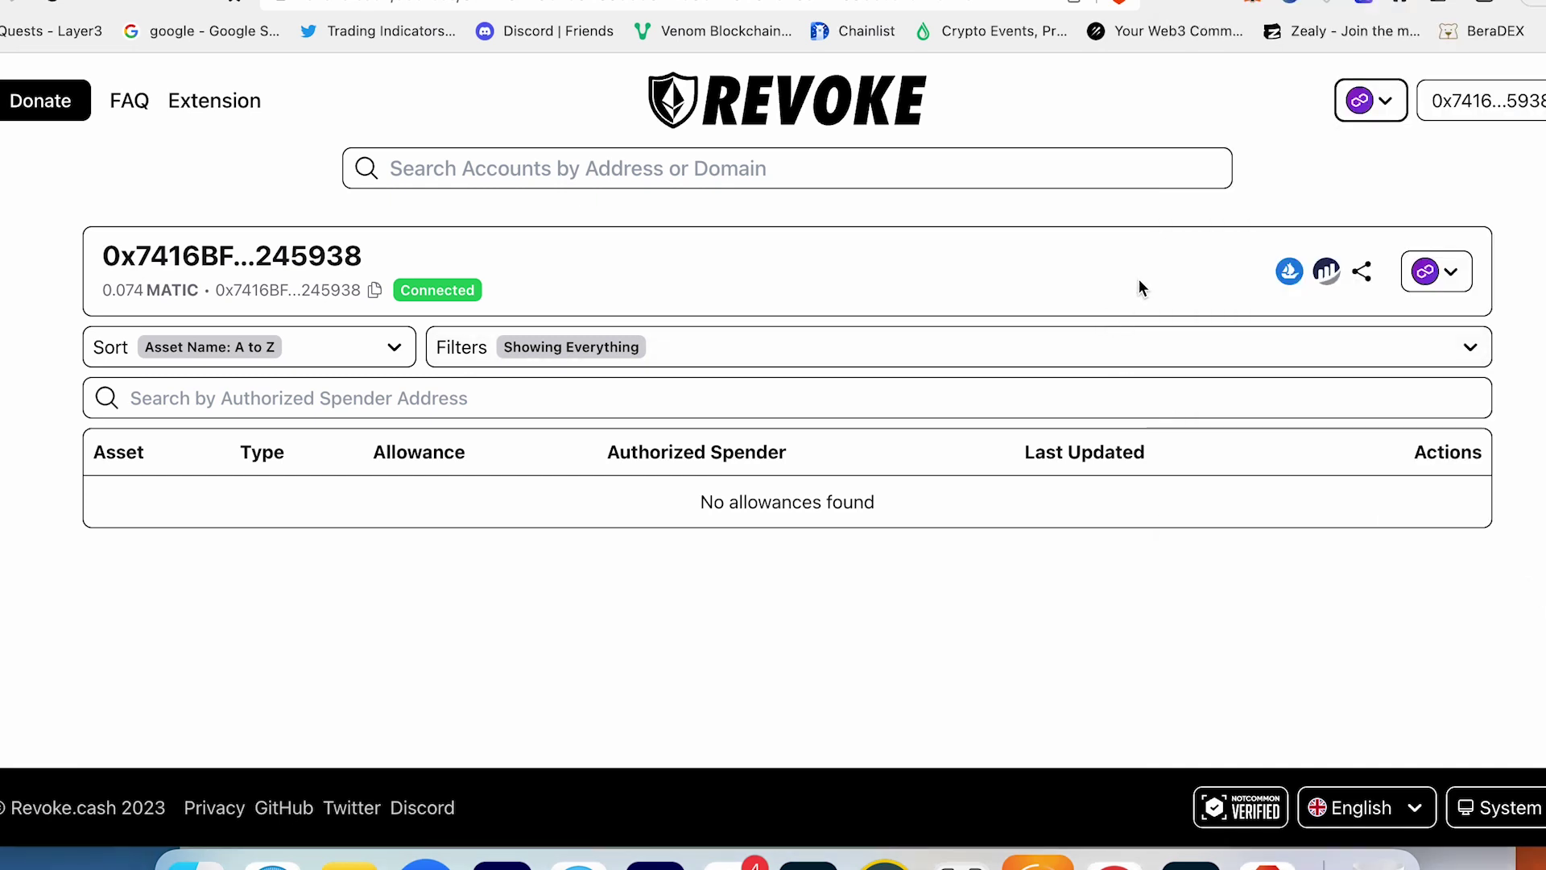
Switch to Arbitrum, adding the network to MetaMask, to check its allowances.
left_click(1441, 272)
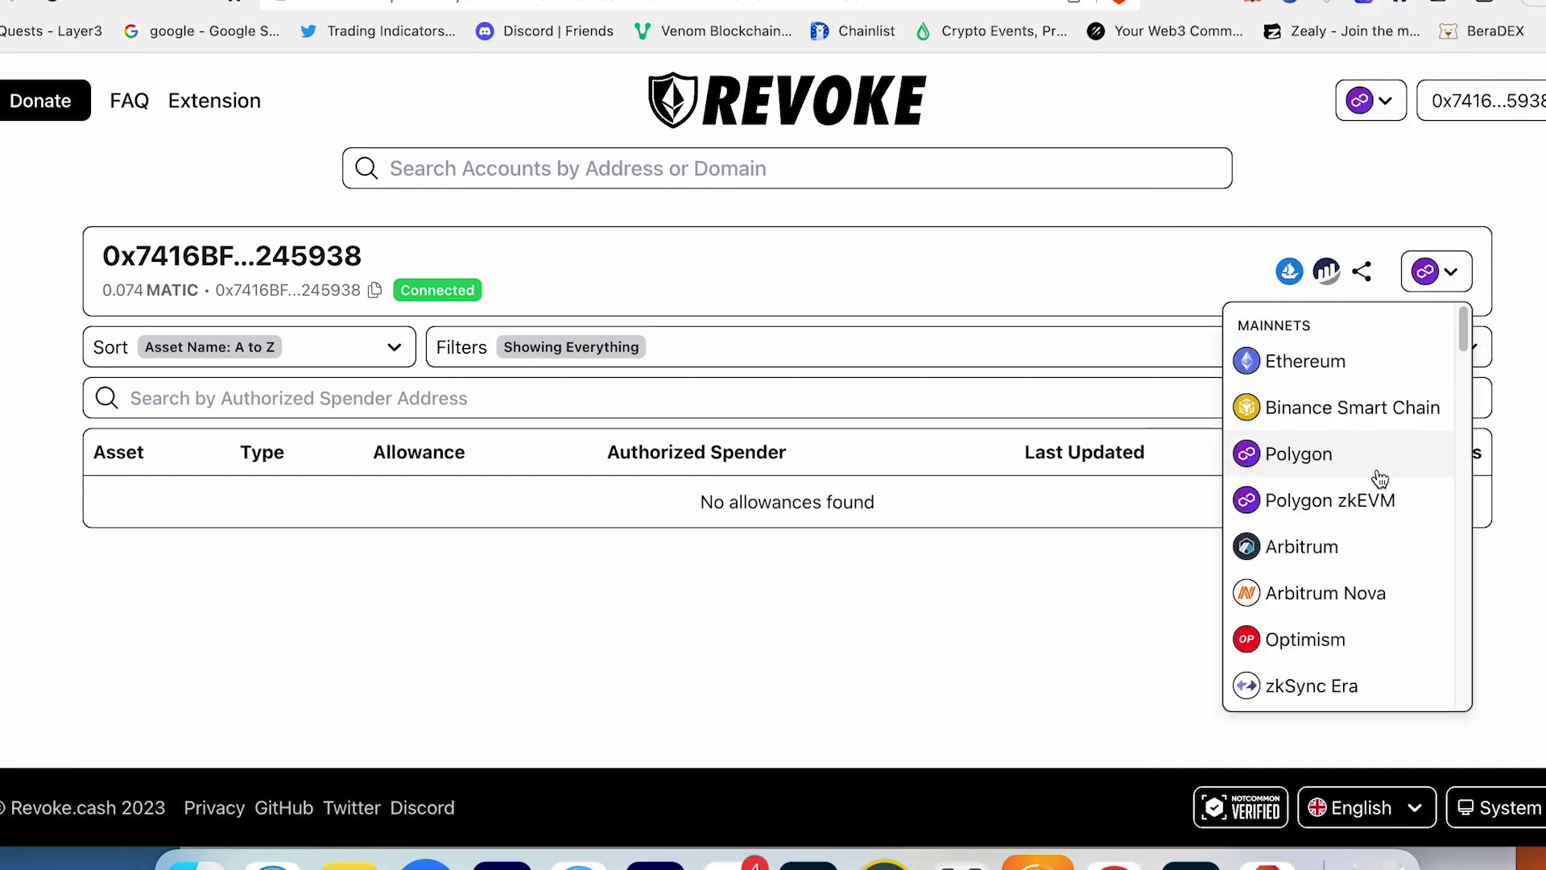
left_click(1356, 538)
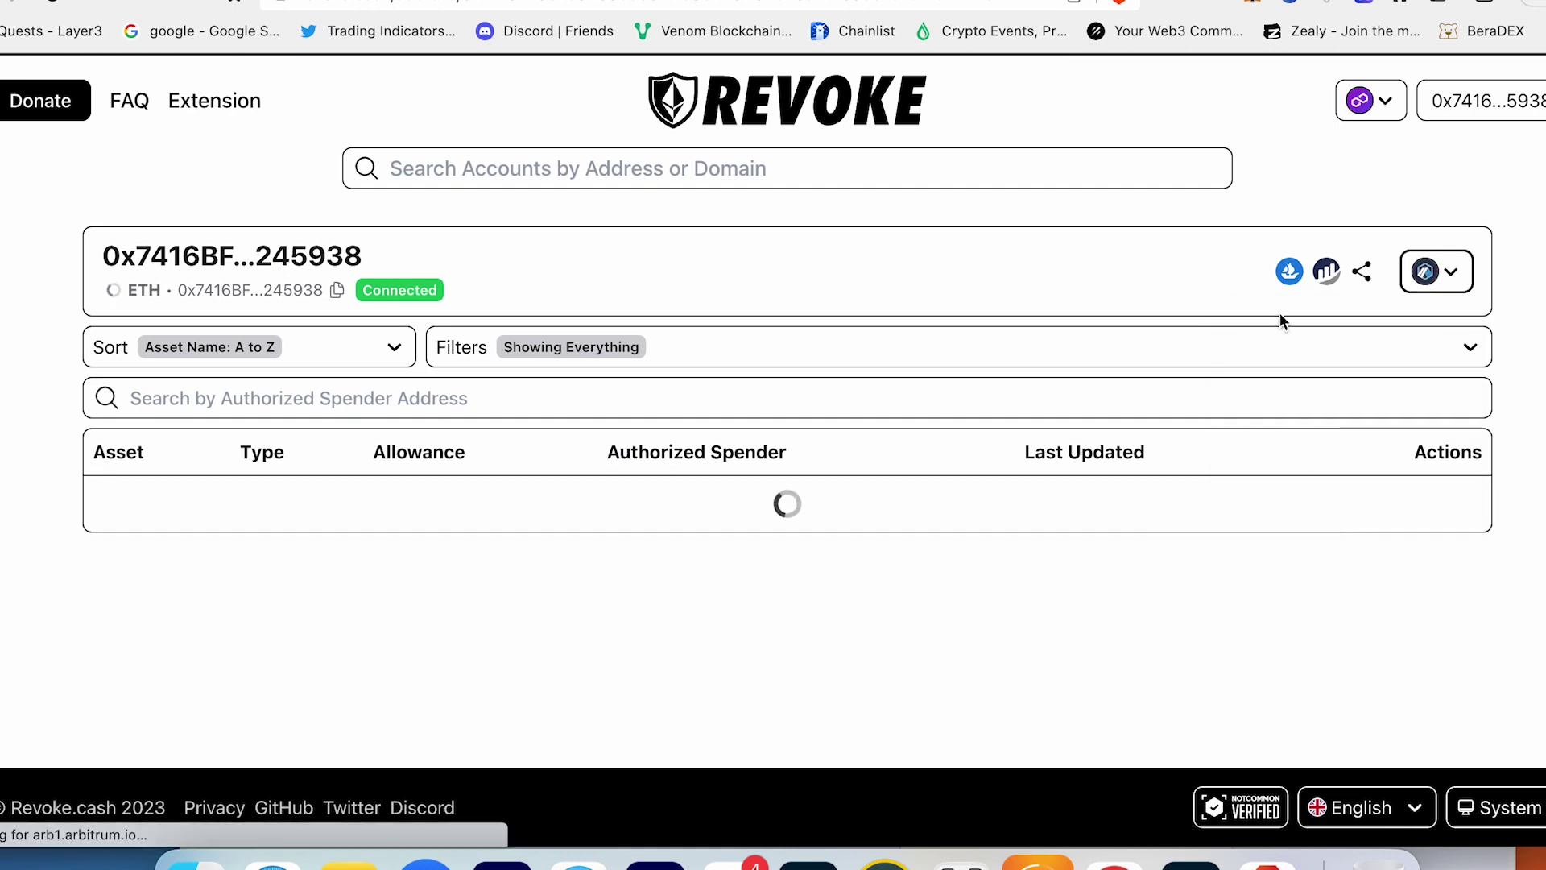
left_click(1389, 96)
left_click(1284, 375)
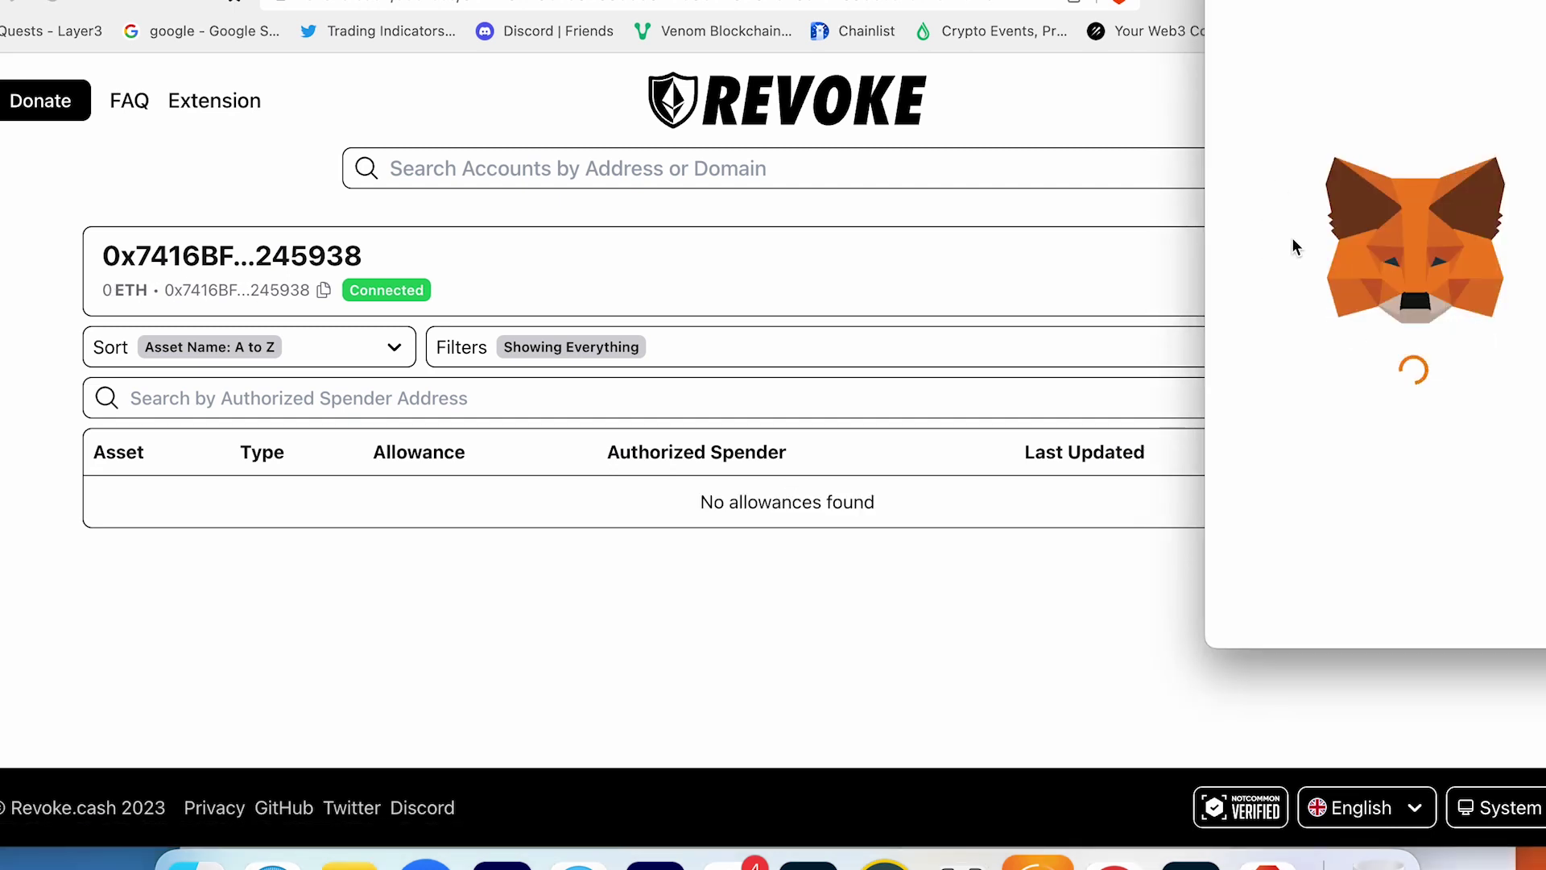
left_click(1518, 603)
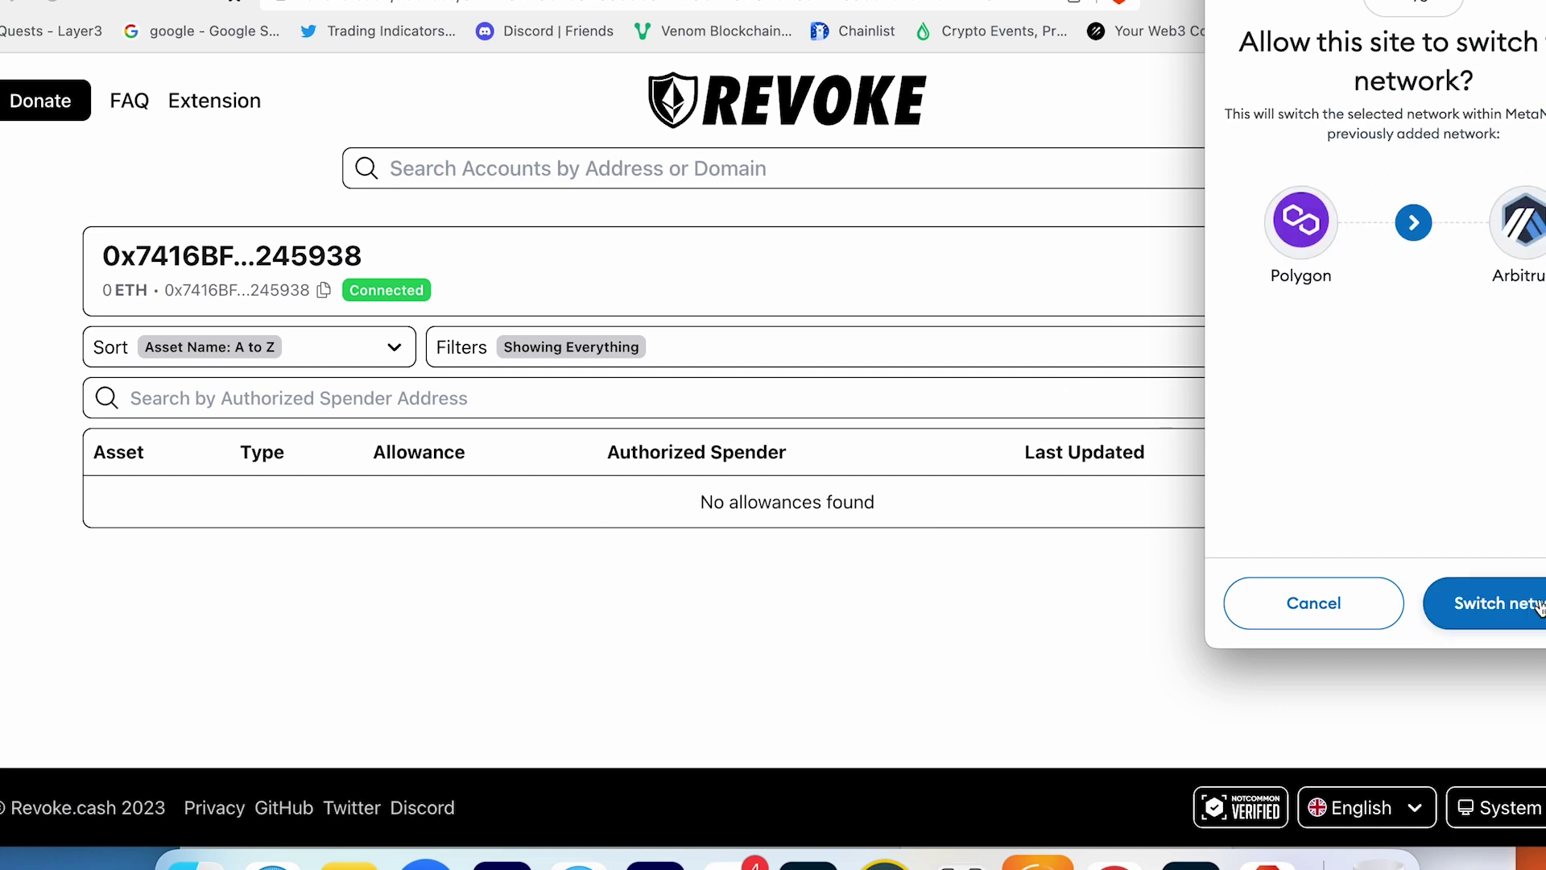
left_click(1486, 602)
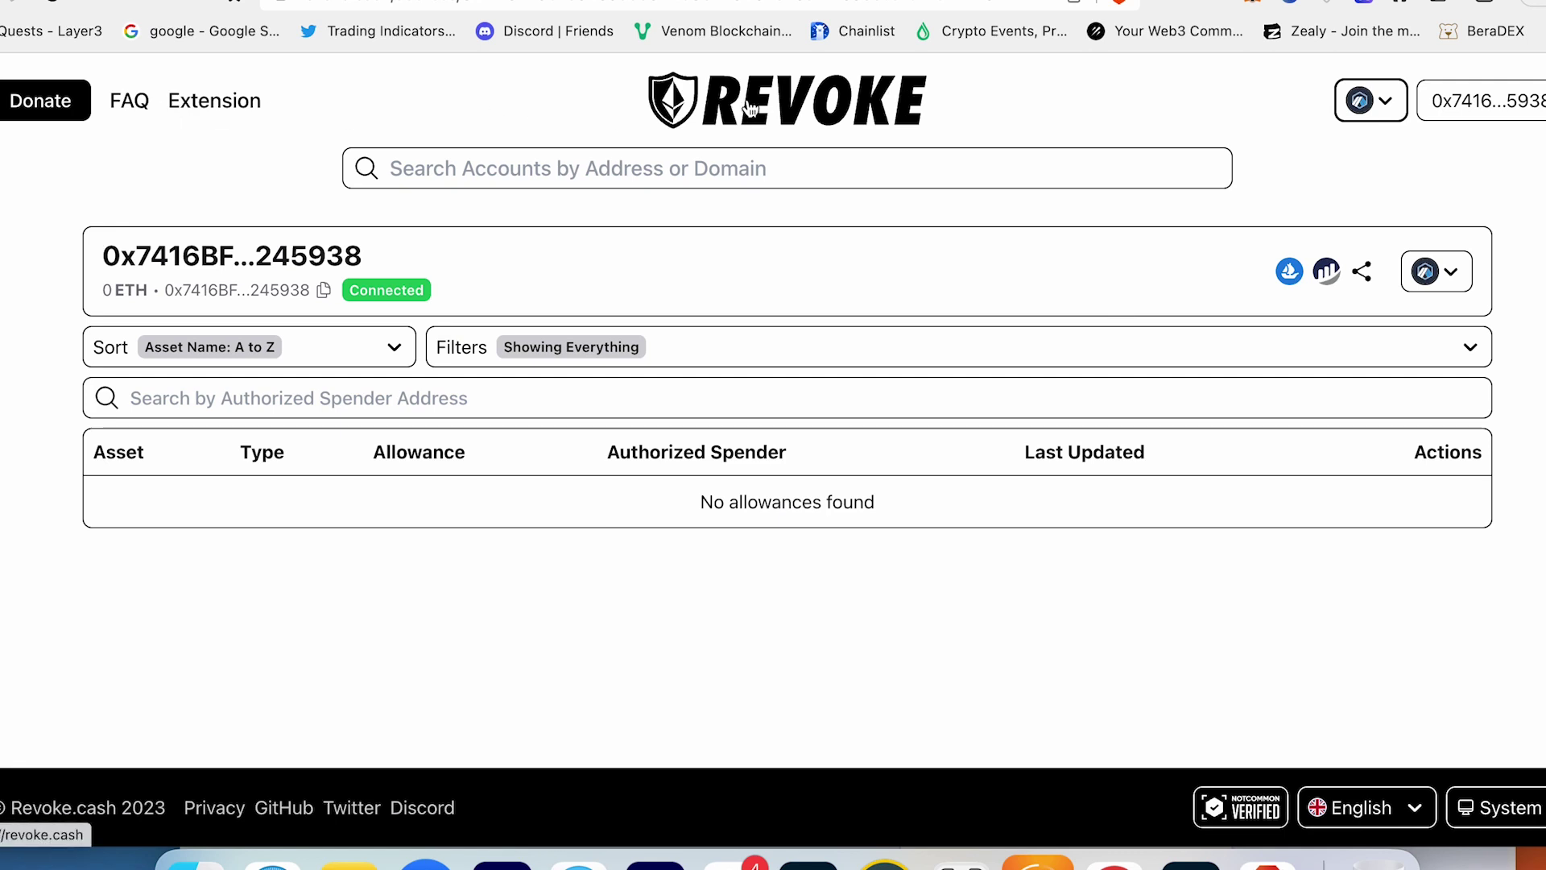
Open and skim the Revoke.cash FAQ page.
left_click(115, 112)
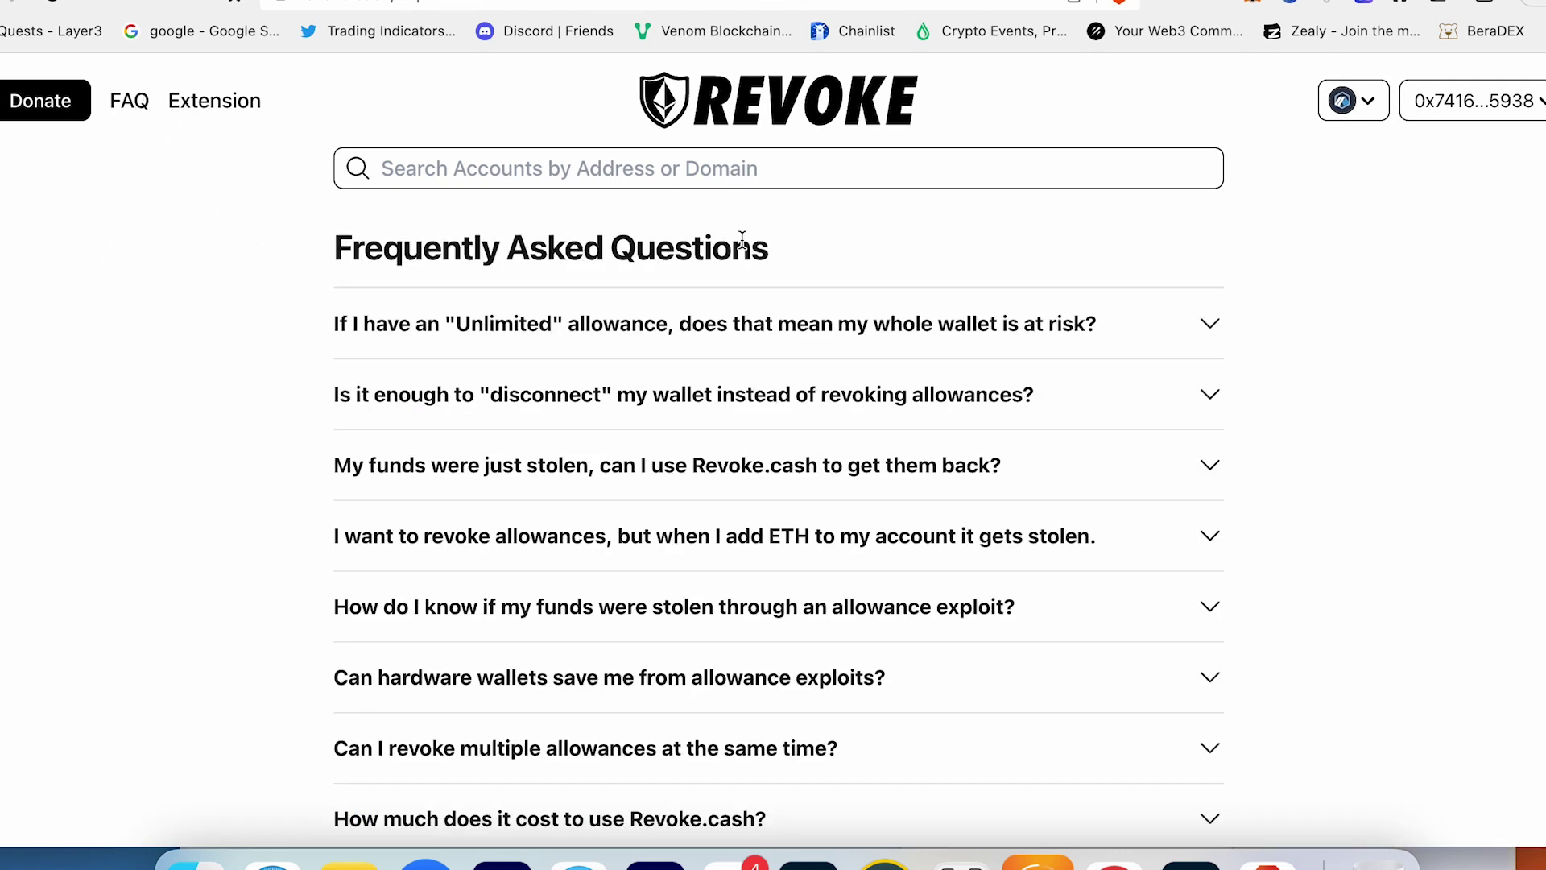
scroll(747, 288, "down", 10)
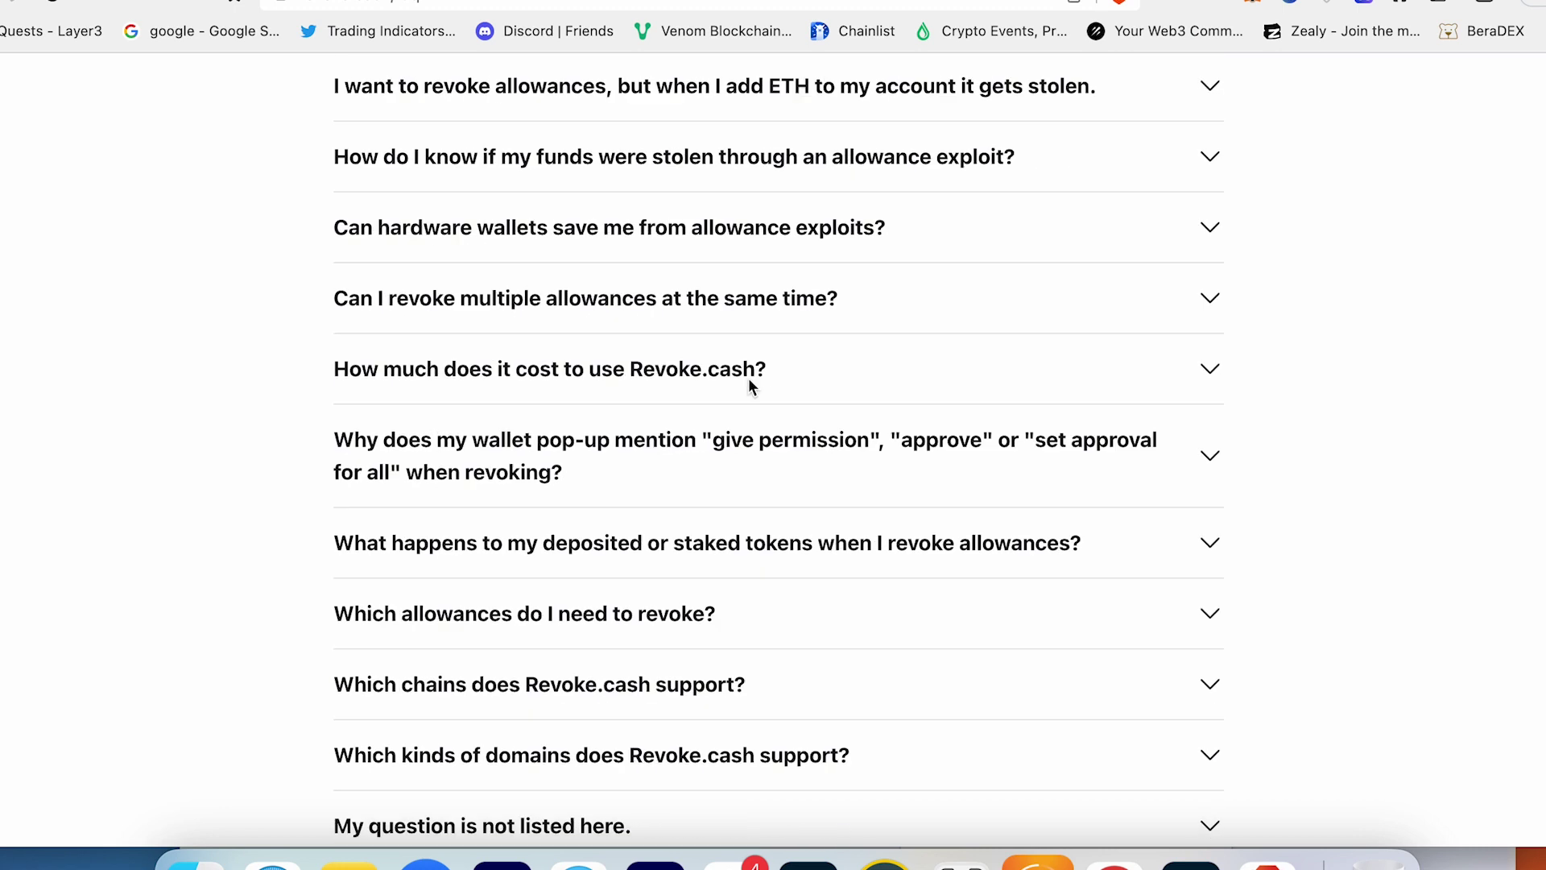
scroll(757, 438, "up", 10)
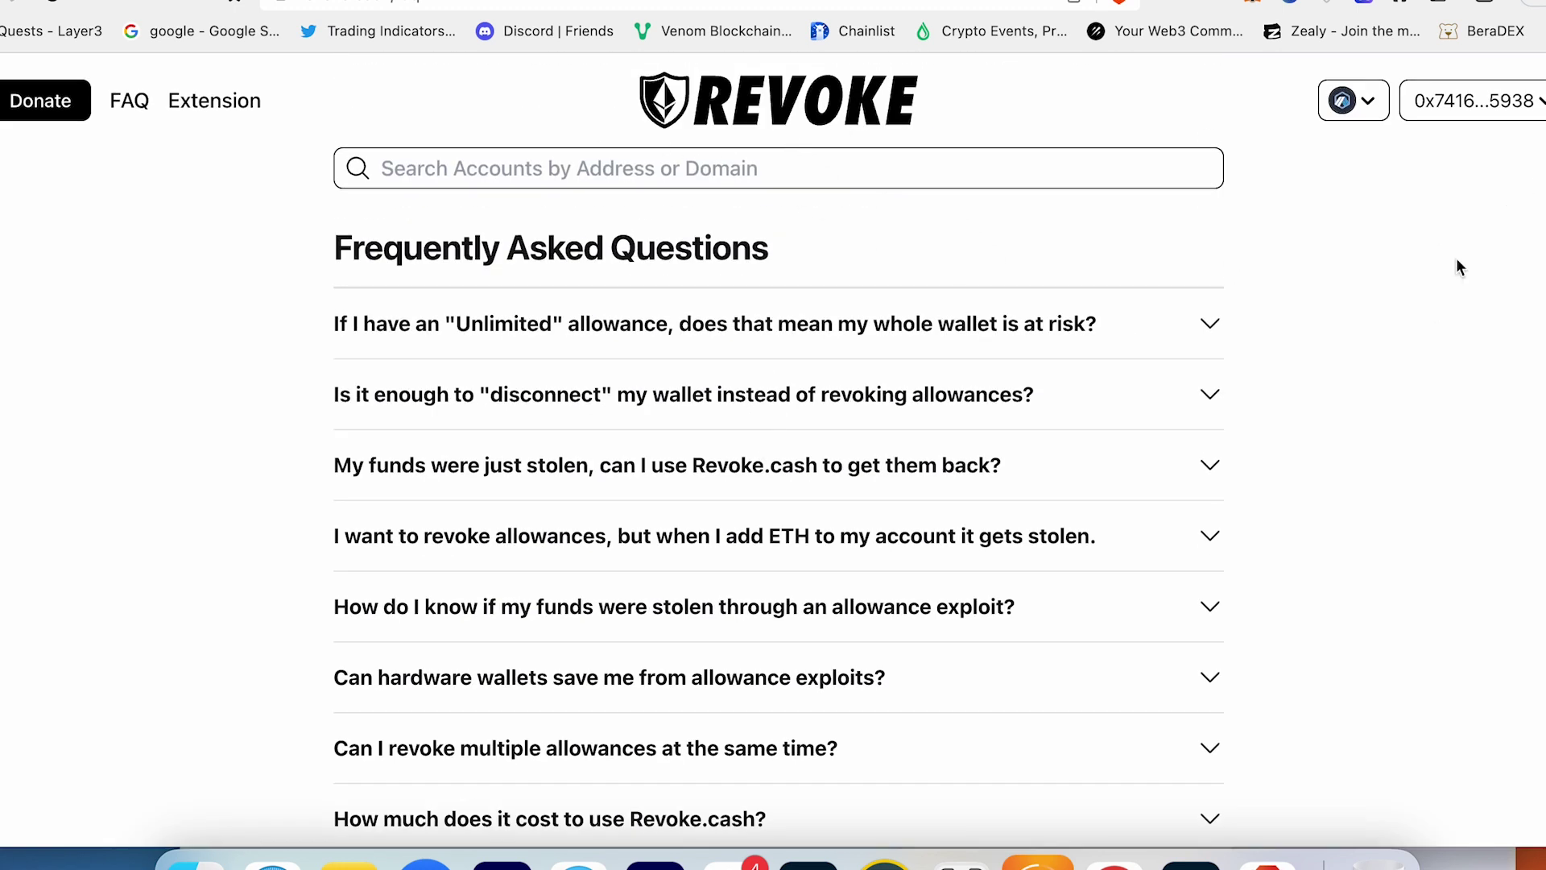
Disconnect the wallet via the address menu and return to the REVOKE home page.
left_click(1498, 104)
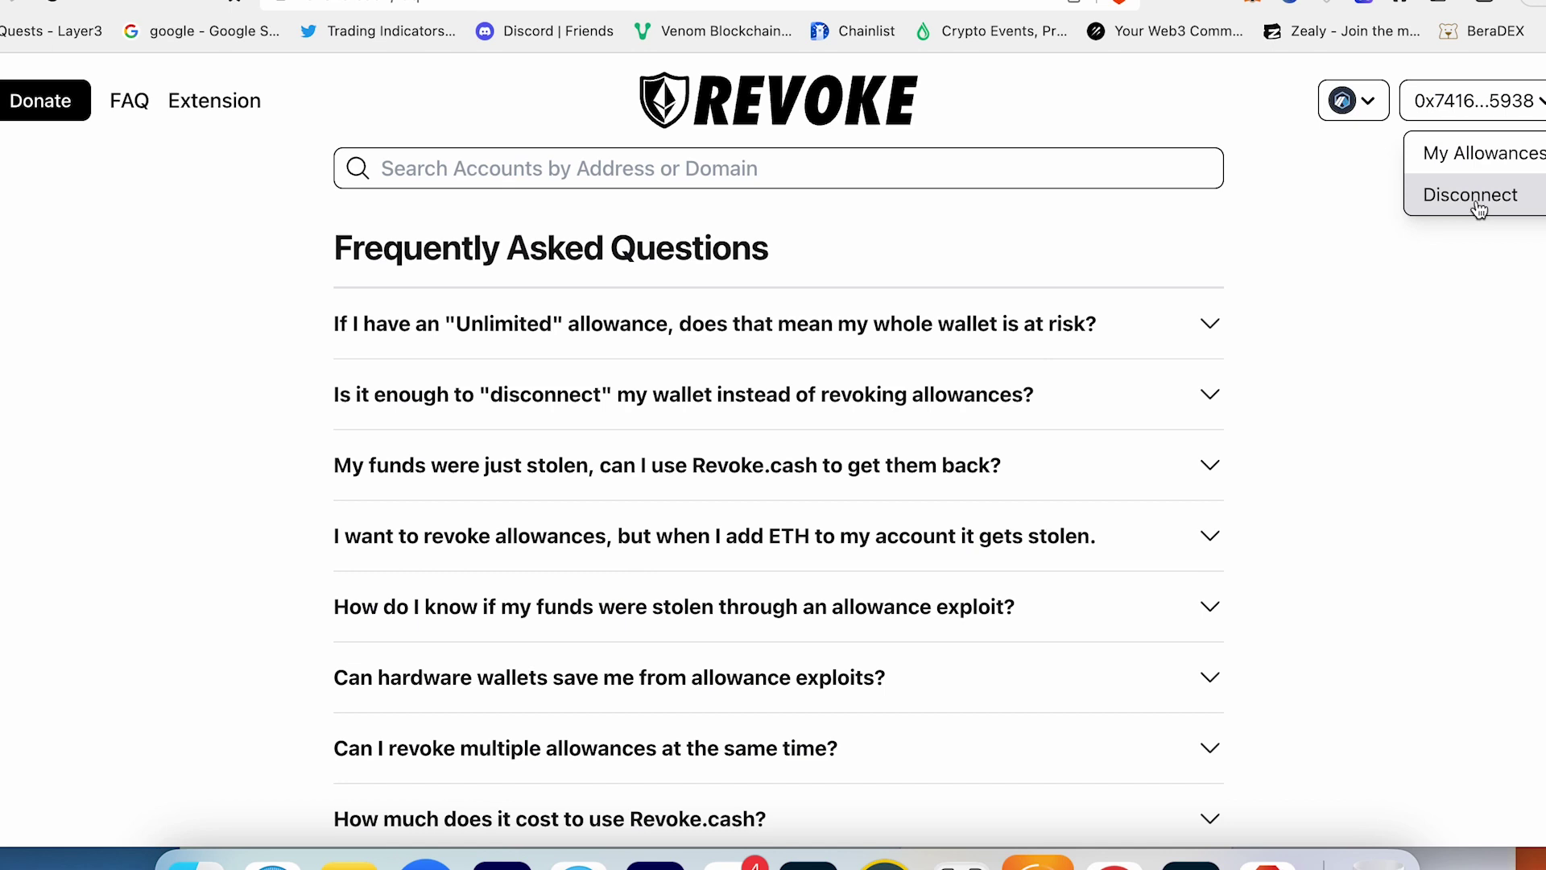
left_click(1478, 196)
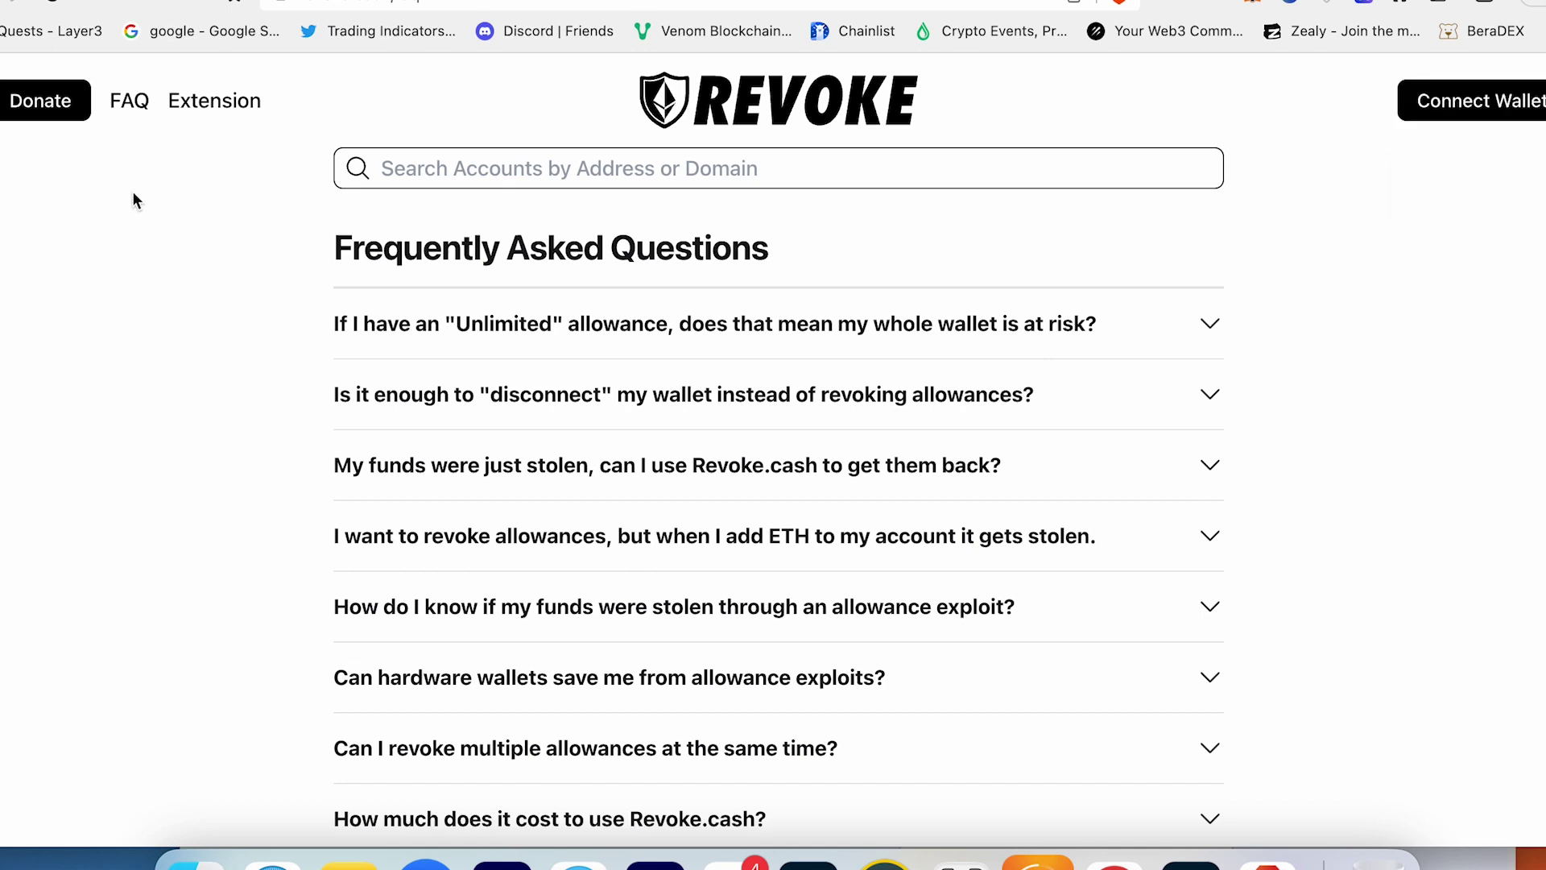
left_click(770, 104)
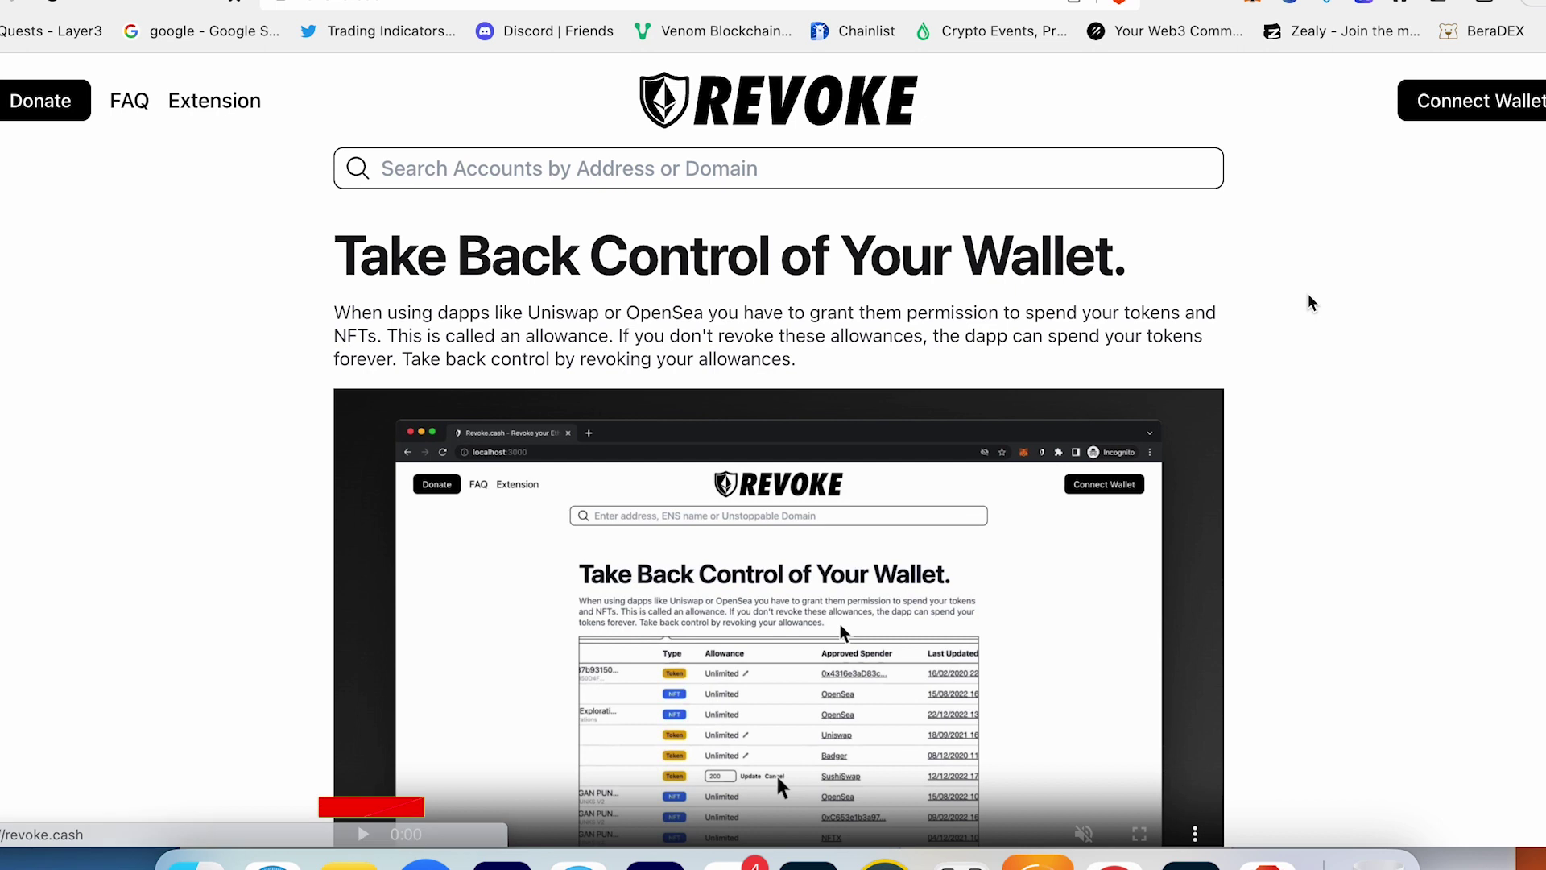